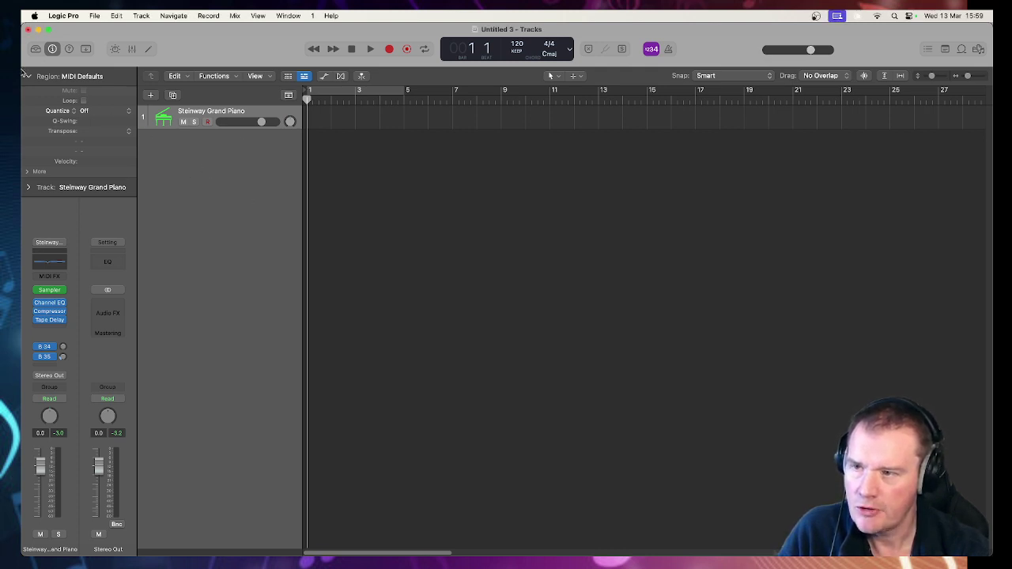
- Load the Autumn Haze patch from the Synthesizer Pad sounds onto the Steinway Grand Piano track
left_click(35, 49)
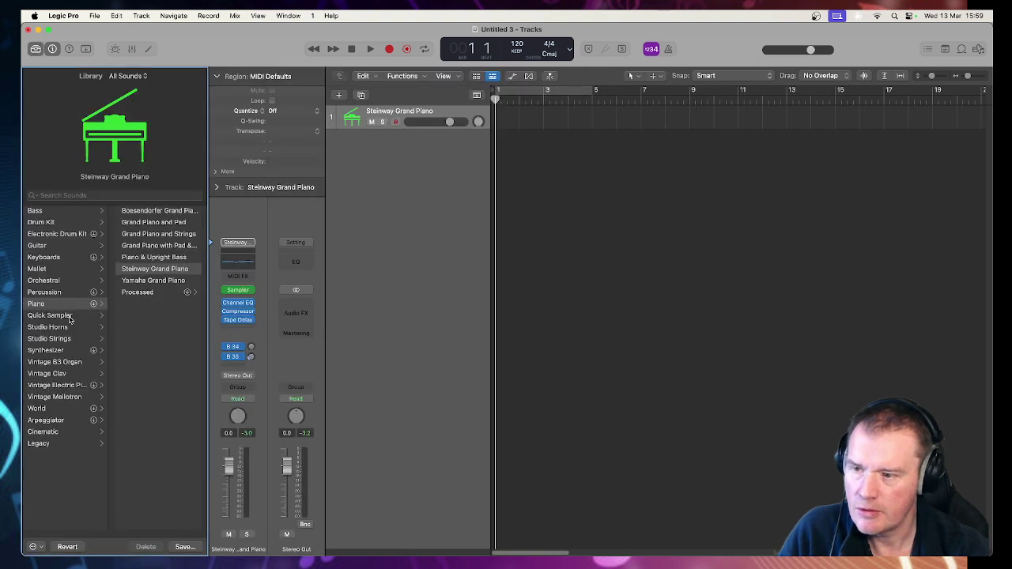
left_click(68, 350)
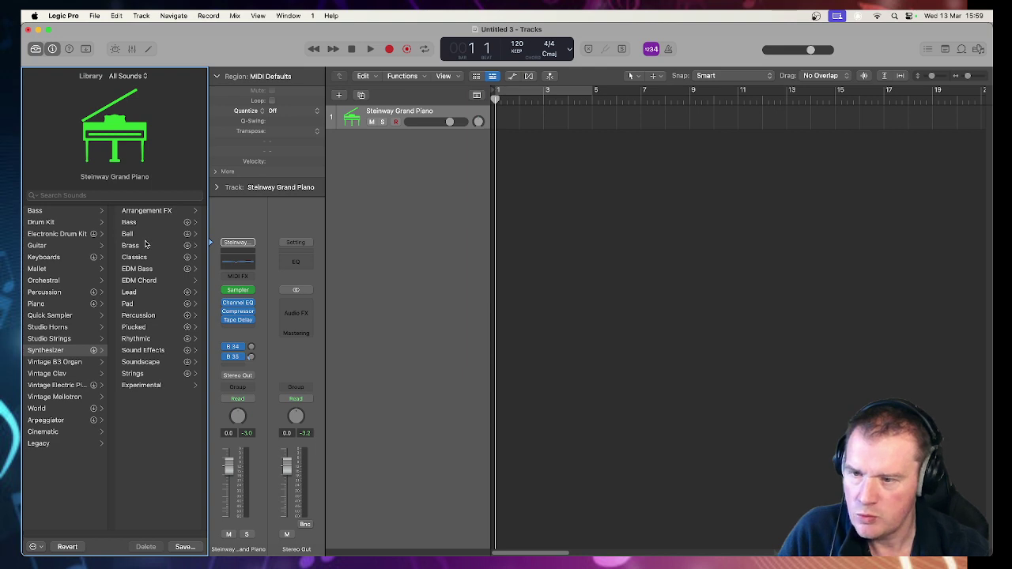
left_click(144, 305)
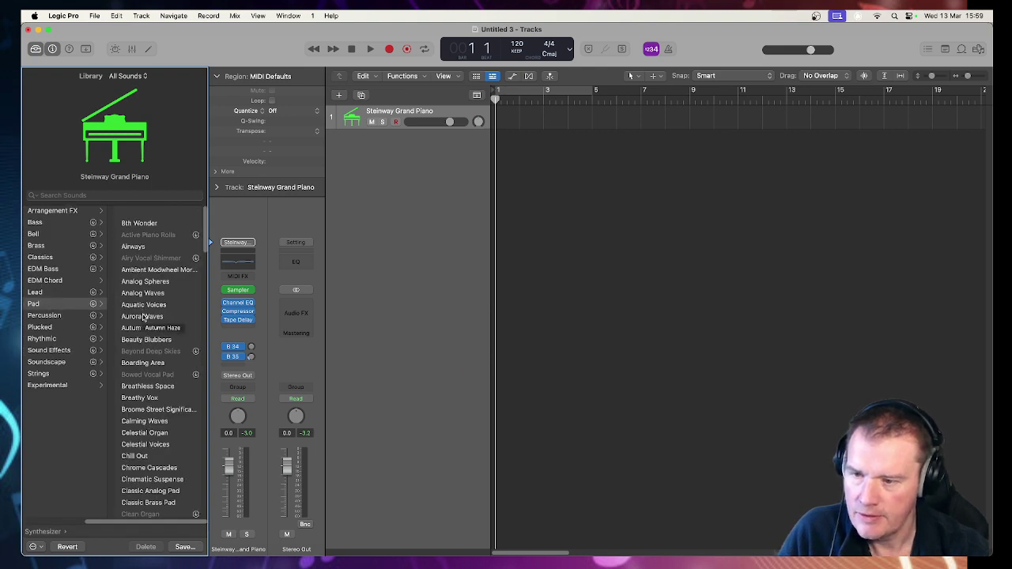
left_click(143, 319)
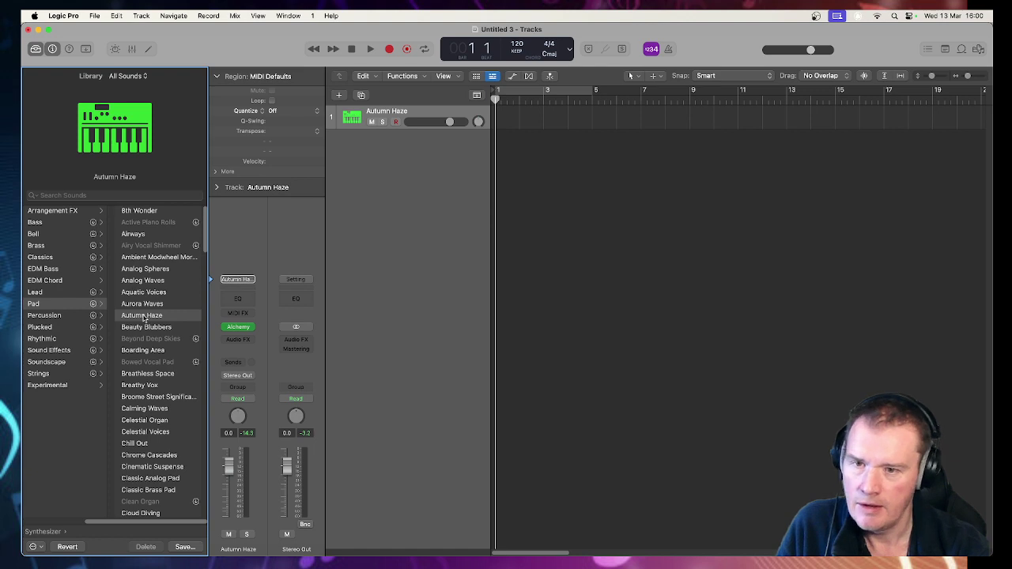
left_click(35, 49)
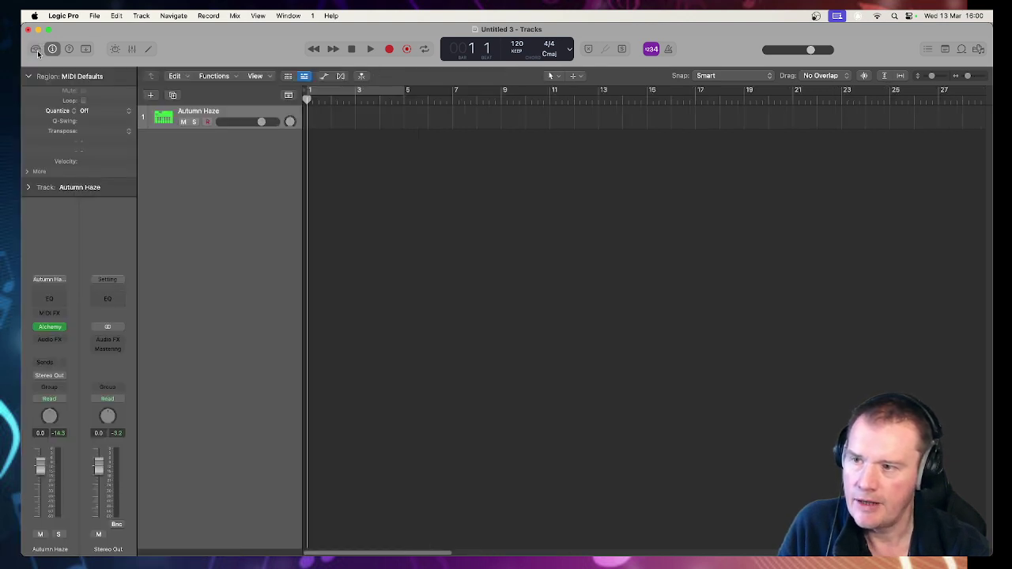
- Set an active cycle range from bar 2 to bar 6 and record a sustained pad part within it
left_click(386, 93)
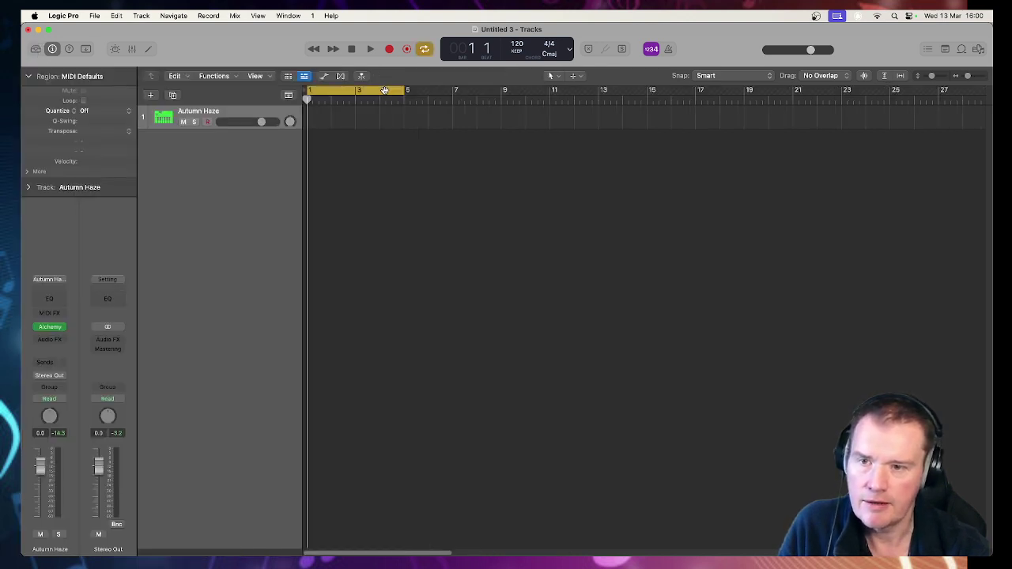
left_click_drag(385, 90, 409, 90)
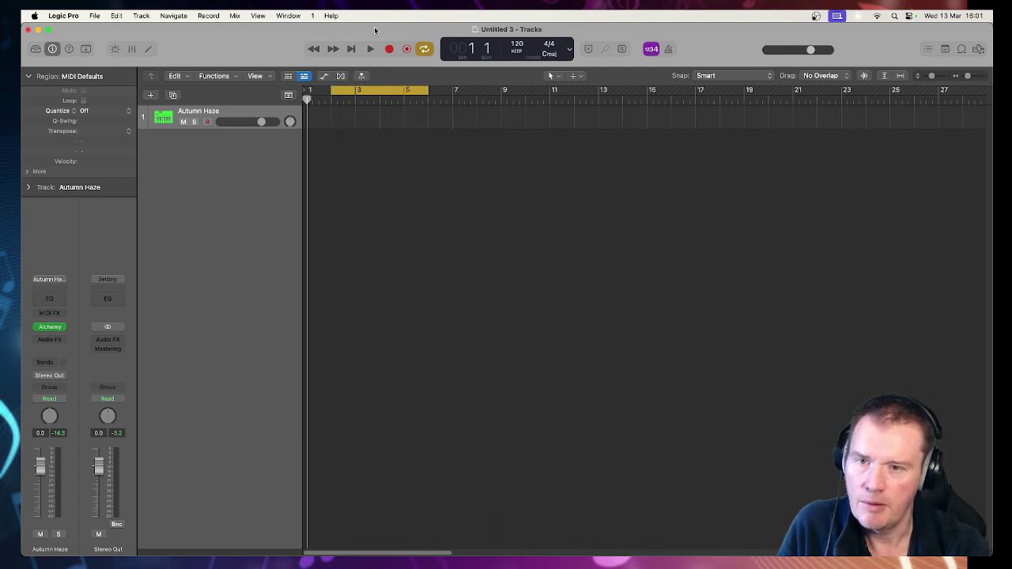
left_click(390, 49)
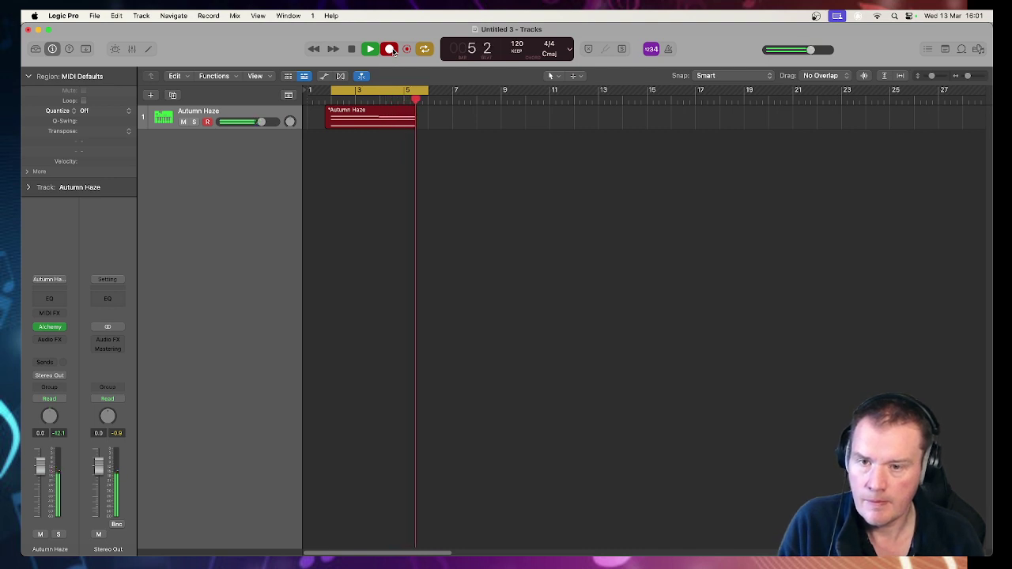
key("space")
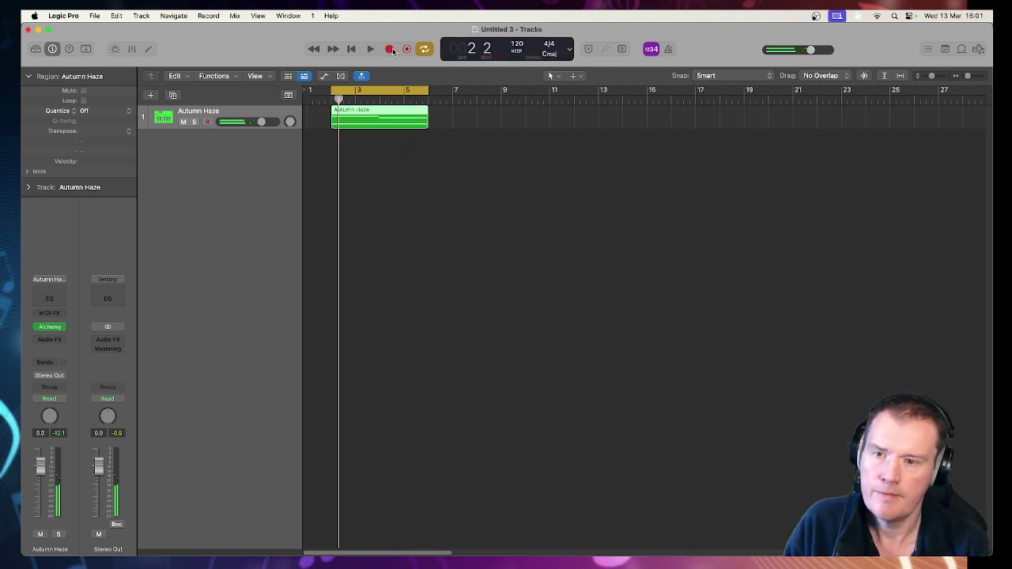
- Open the recorded Autumn Haze region in the Piano Roll, quantize all its notes to 1/16 and play it back
double_click(416, 111)
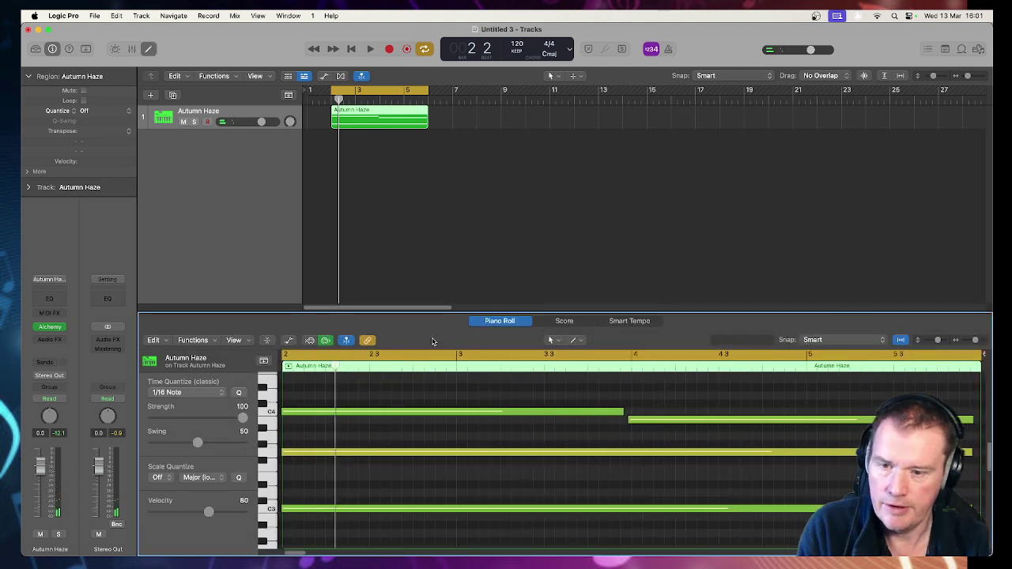
key("super+a")
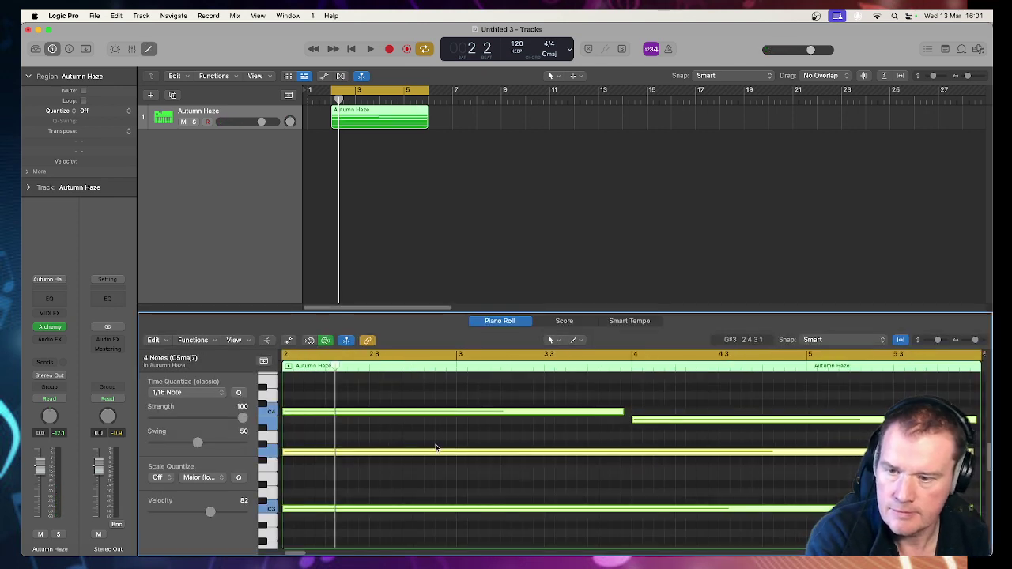
key("space")
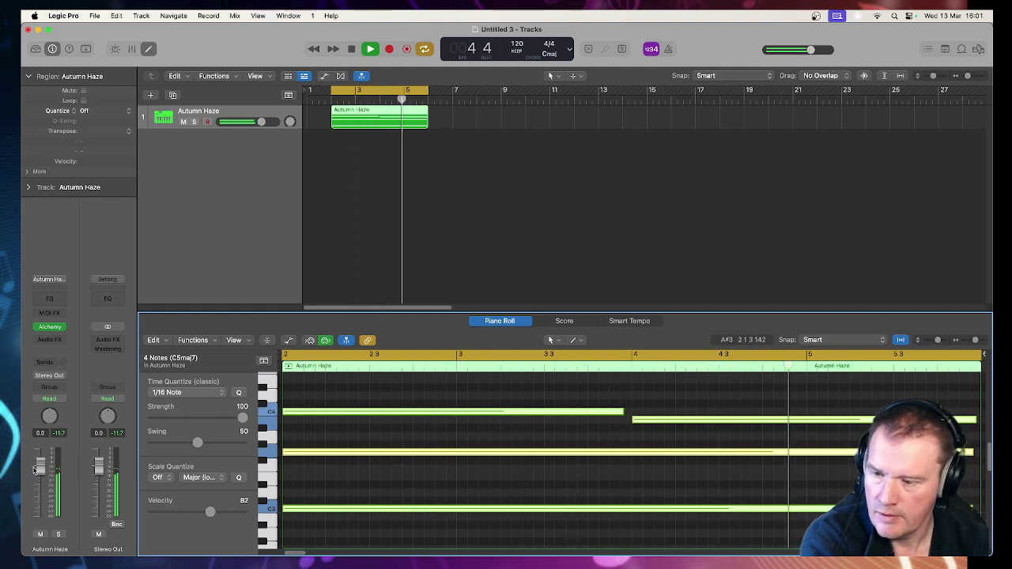
- Lower the Autumn Haze track's volume to -5.5 dB and stop playback
mouse_move(37, 470)
left_mouse_down()
mouse_move(40, 493)
mouse_move(40, 482)
left_mouse_up()
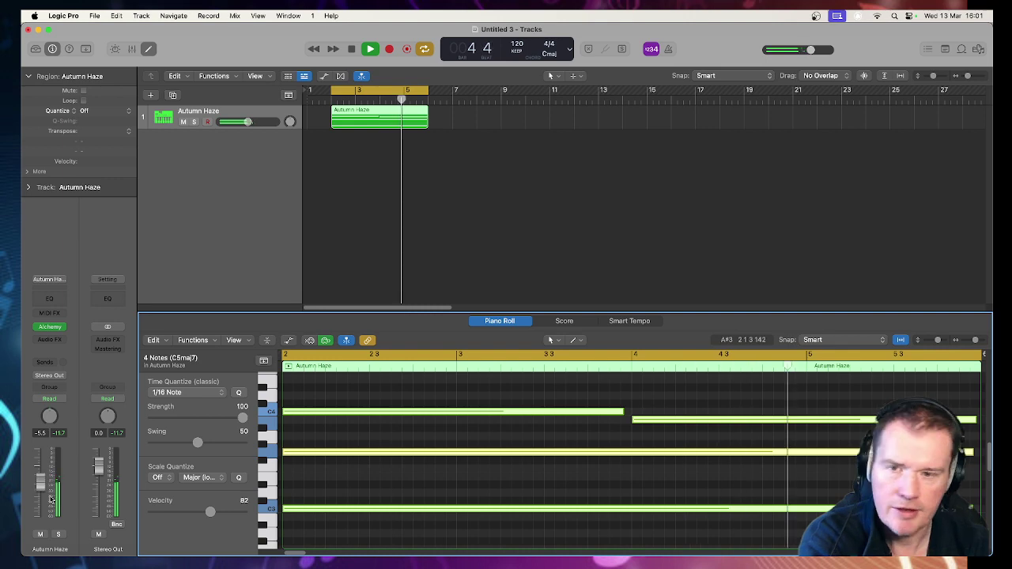
key("space")
left_click(276, 144)
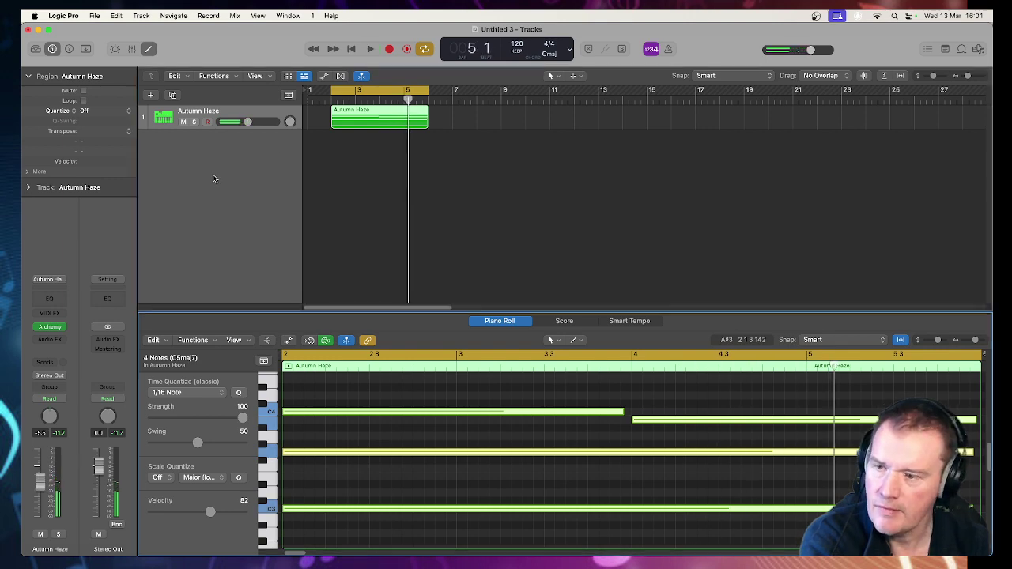
- Insert the Tremolo modulation effect on the Autumn Haze channel strip
left_click(49, 339)
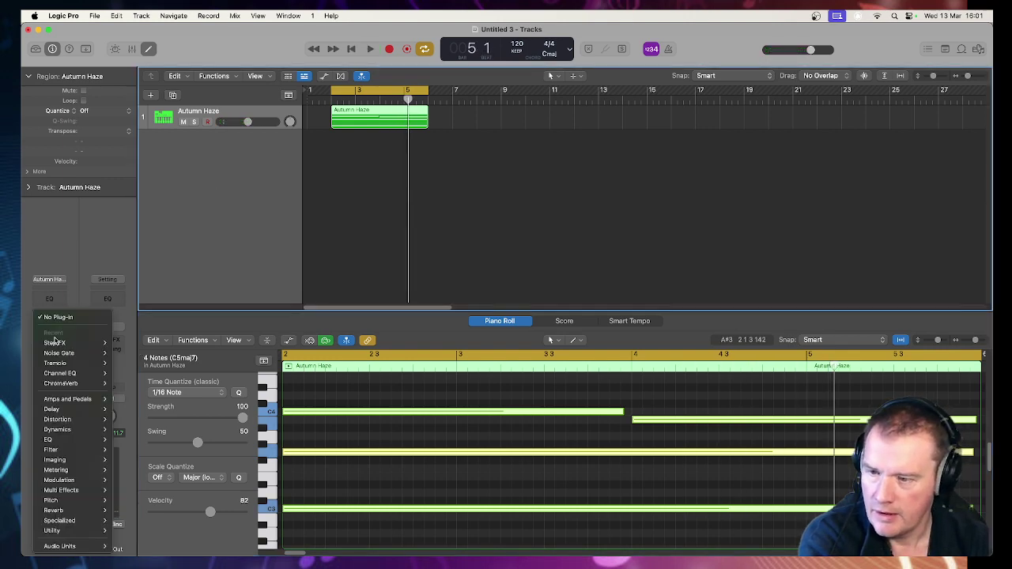
mouse_move(111, 510)
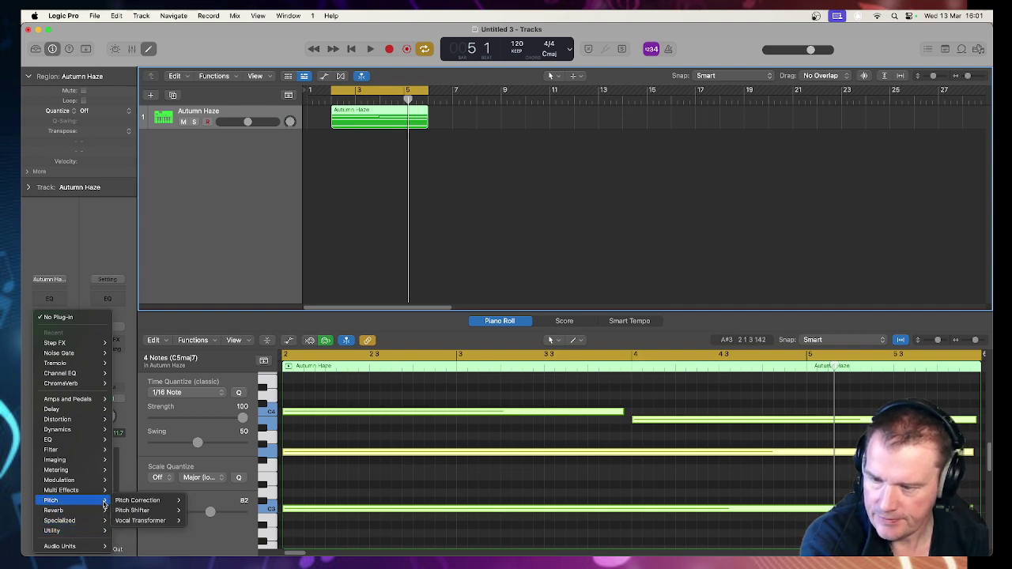
mouse_move(103, 480)
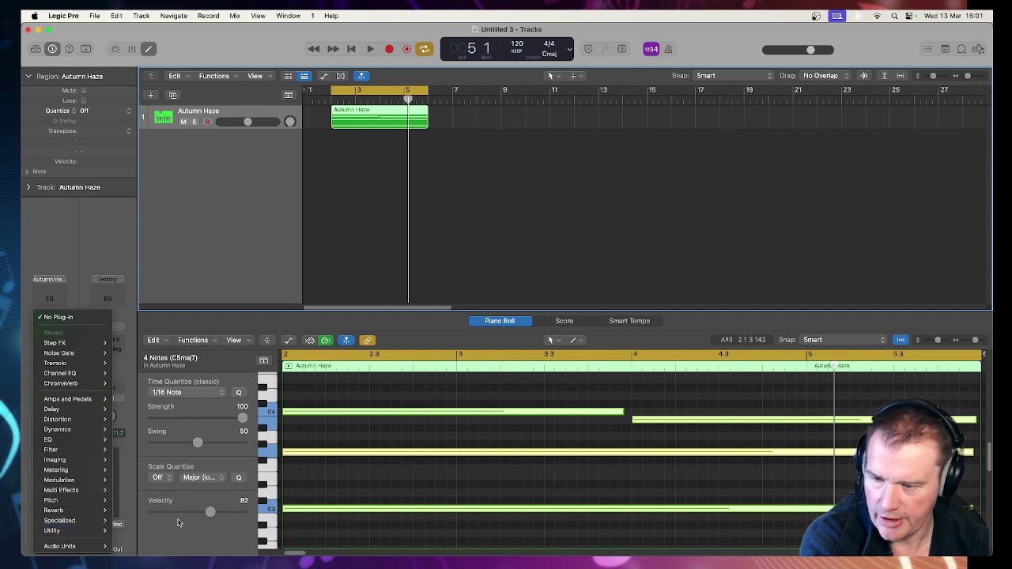
mouse_move(154, 540)
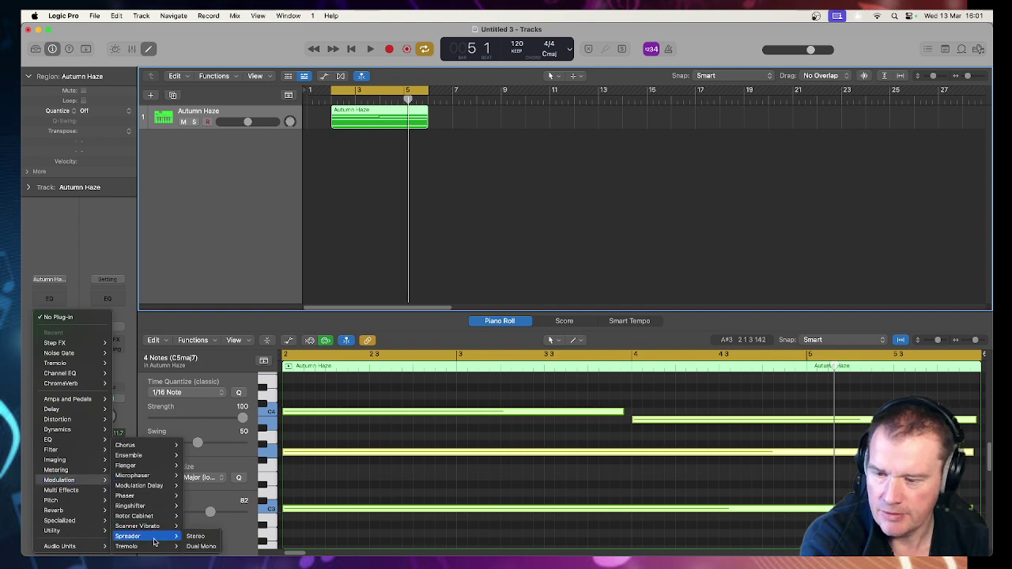
left_click(198, 537)
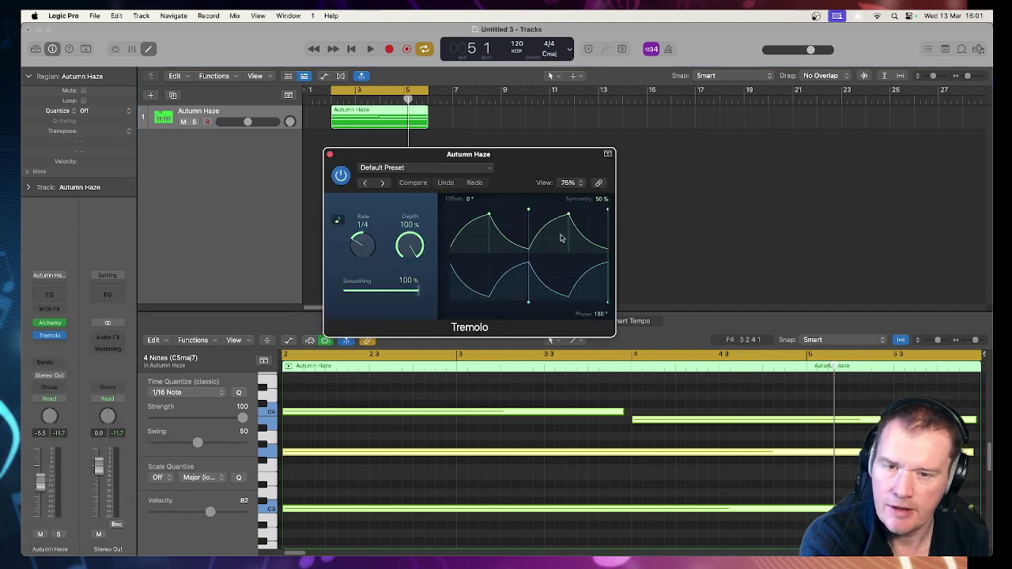
mouse_move(520, 163)
left_mouse_down()
mouse_move(538, 185)
mouse_move(531, 175)
left_mouse_up()
- Audition the pad through Tremolo, set the effect's phase to 0° and resume playback
key("space")
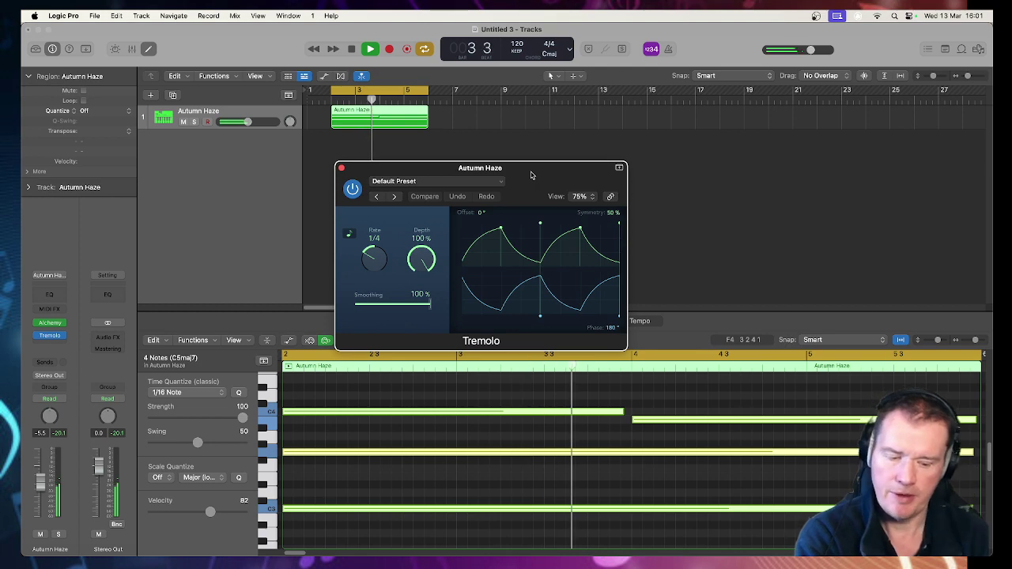
key("space")
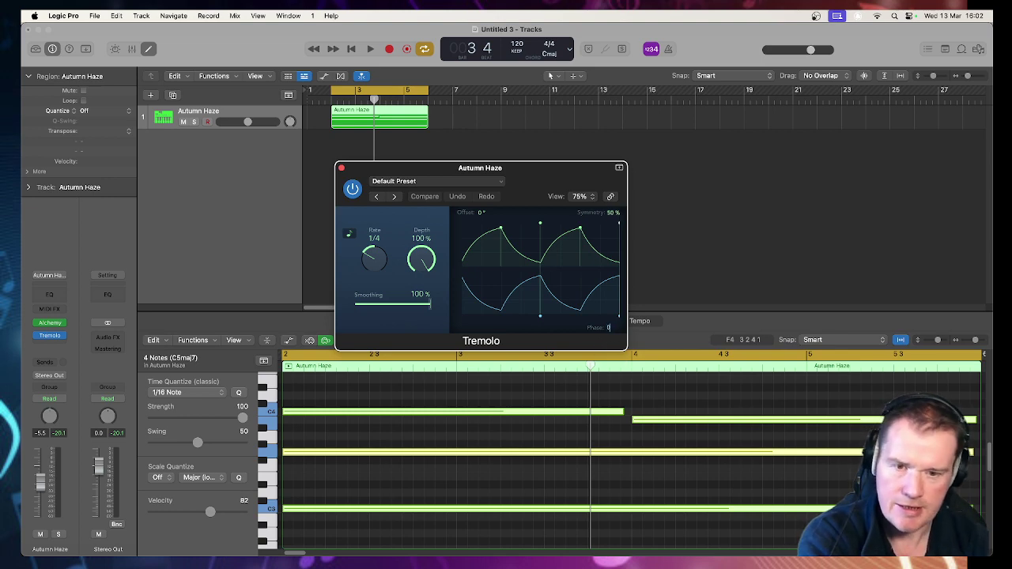
key("Return")
key("space")
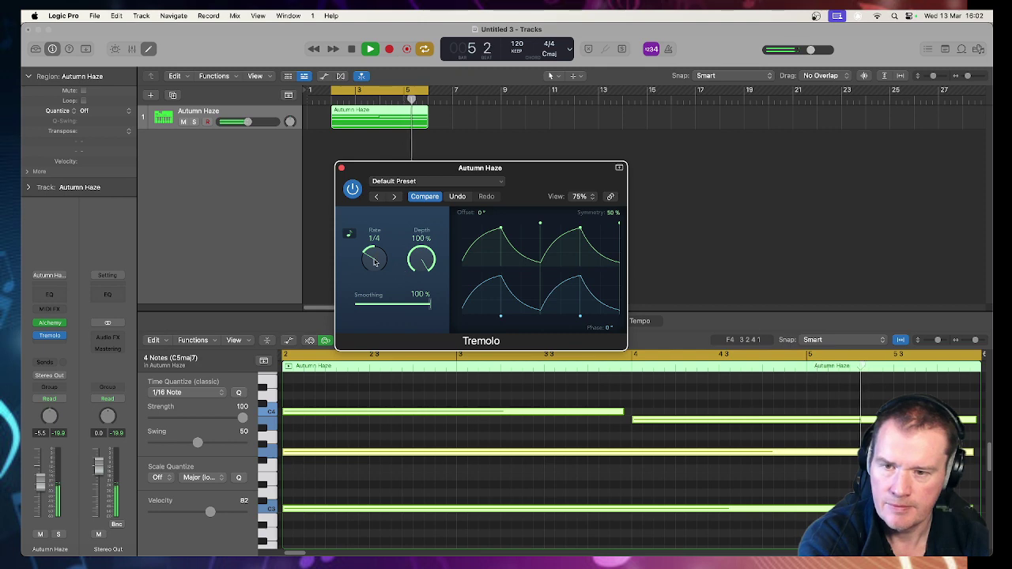
- Set the Tremolo's symmetry to 5% while the loop plays
left_click_drag(552, 249, 476, 249)
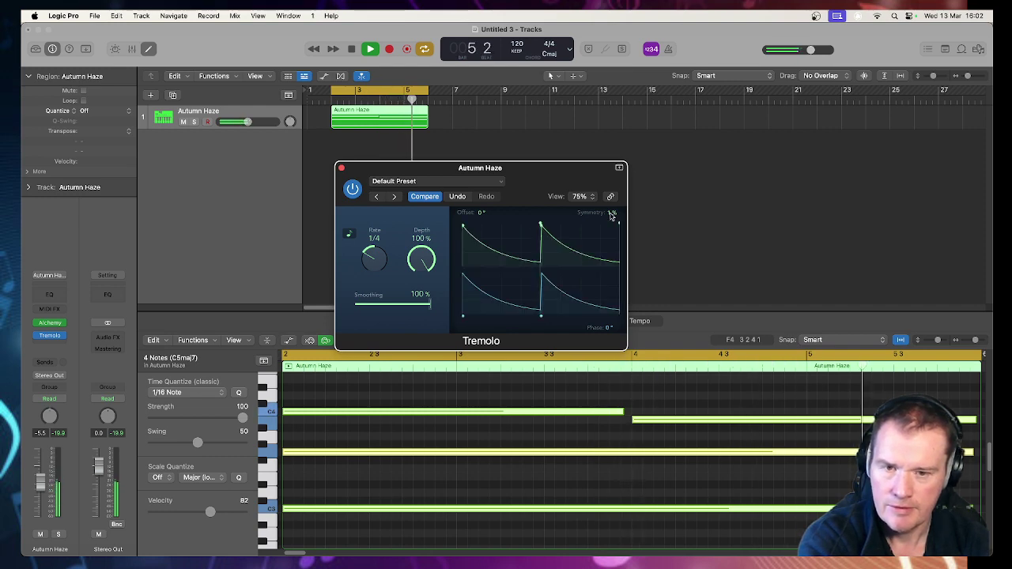
left_click_drag(611, 213, 611, 209)
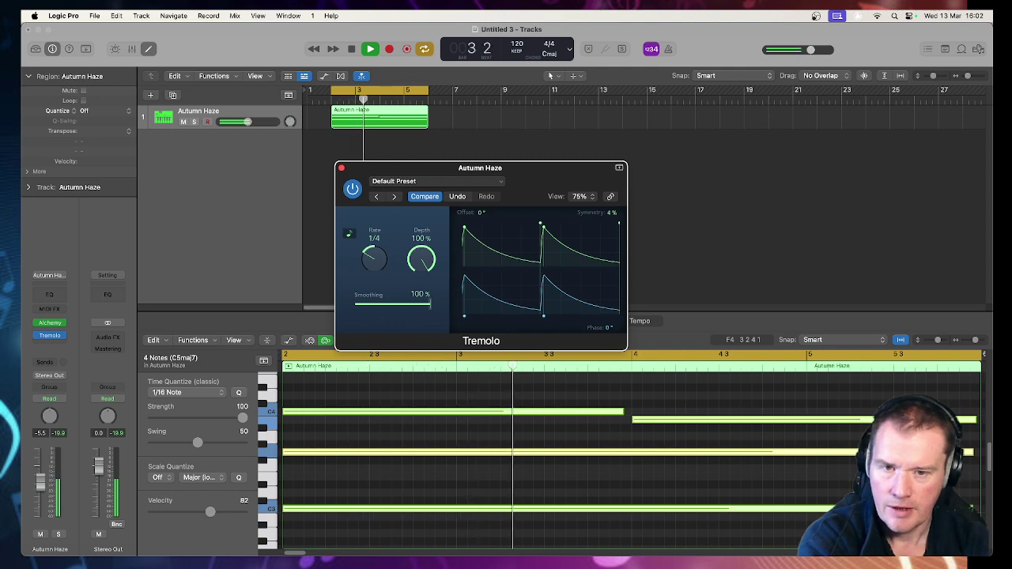
left_click_drag(449, 258, 449, 255)
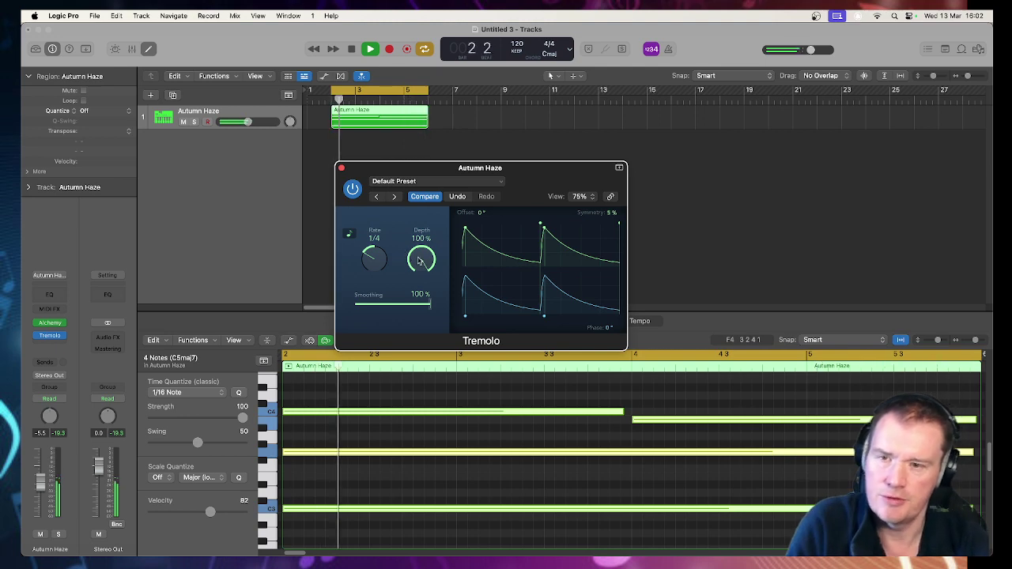
- Adjust the Tremolo by ear to a 1/8 rate, 78% depth and 36% smoothing
left_click_drag(419, 260, 360, 310)
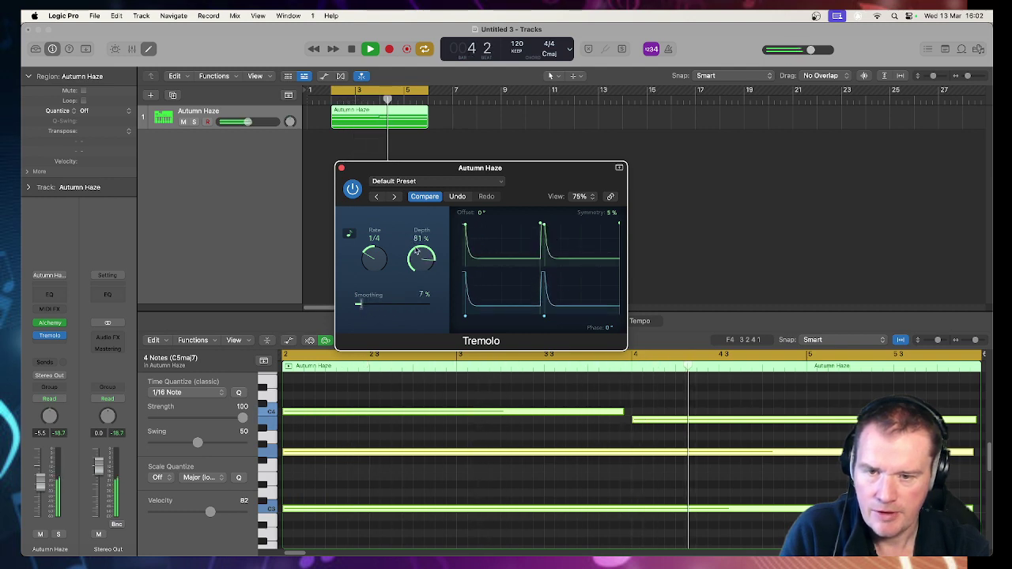
mouse_move(419, 256)
left_mouse_down()
mouse_move(411, 230)
mouse_move(415, 255)
left_mouse_up()
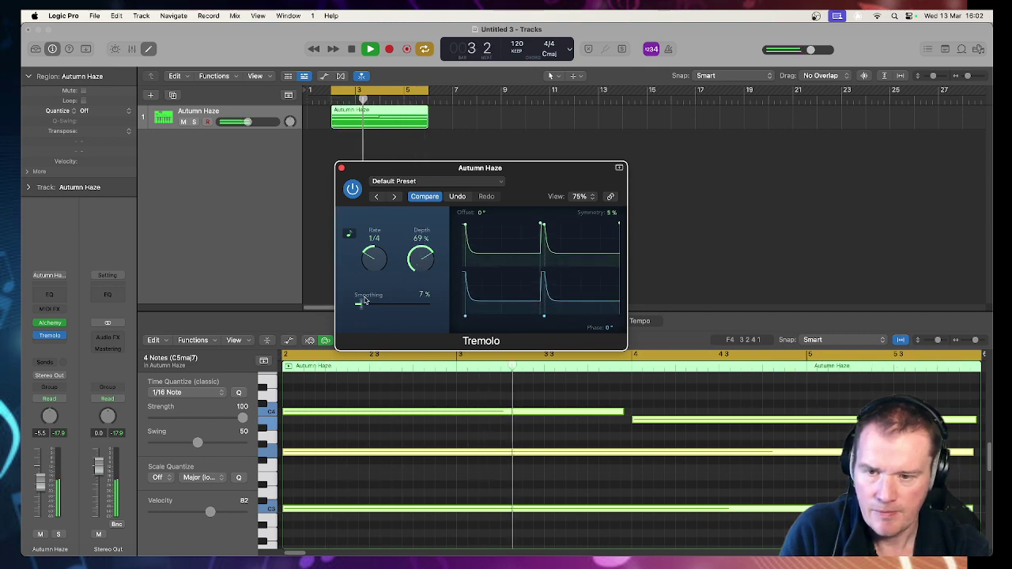
left_click_drag(360, 304, 390, 305)
left_click_drag(375, 261, 374, 254)
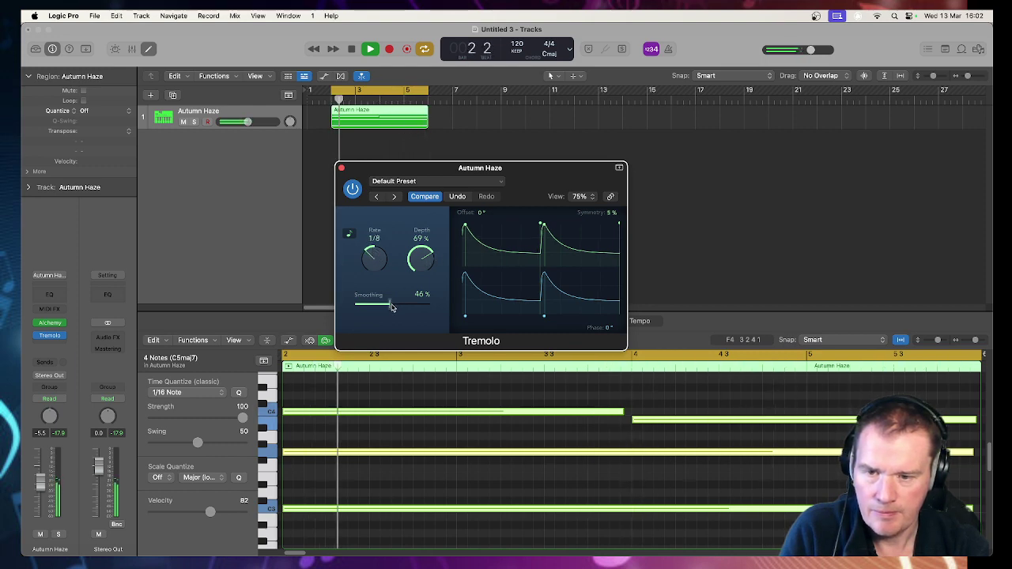
left_click_drag(437, 269, 425, 248)
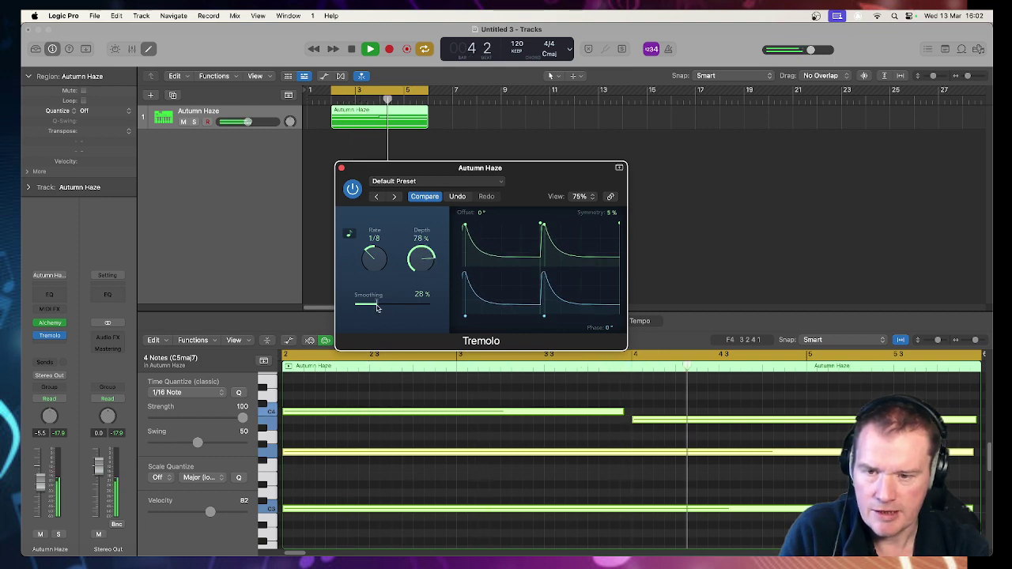
left_click_drag(377, 309, 381, 306)
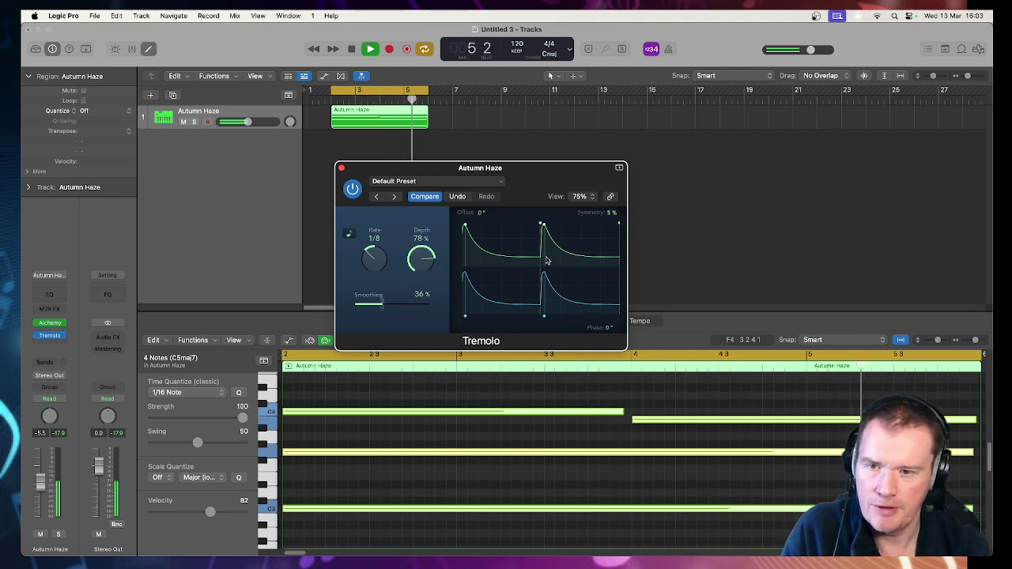
- Stop playback, bypass the Tremolo effect and close its window
left_click_drag(442, 174, 443, 187)
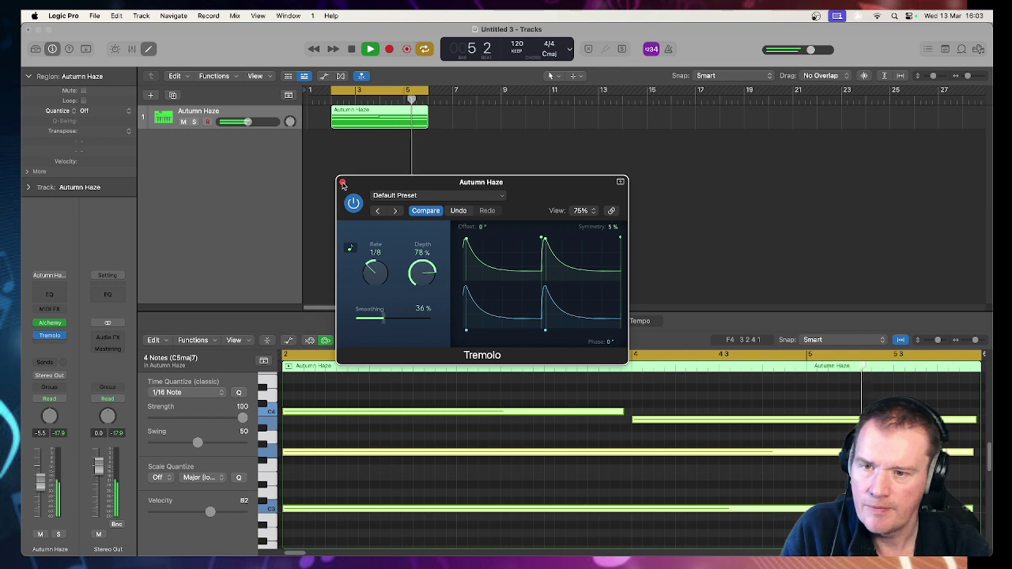
left_click(351, 49)
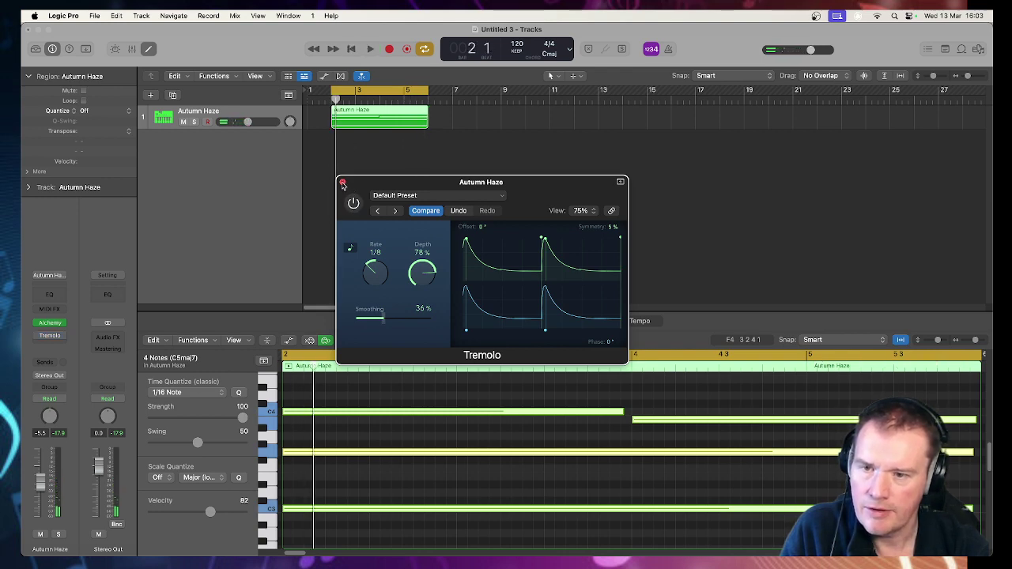
left_click(342, 184)
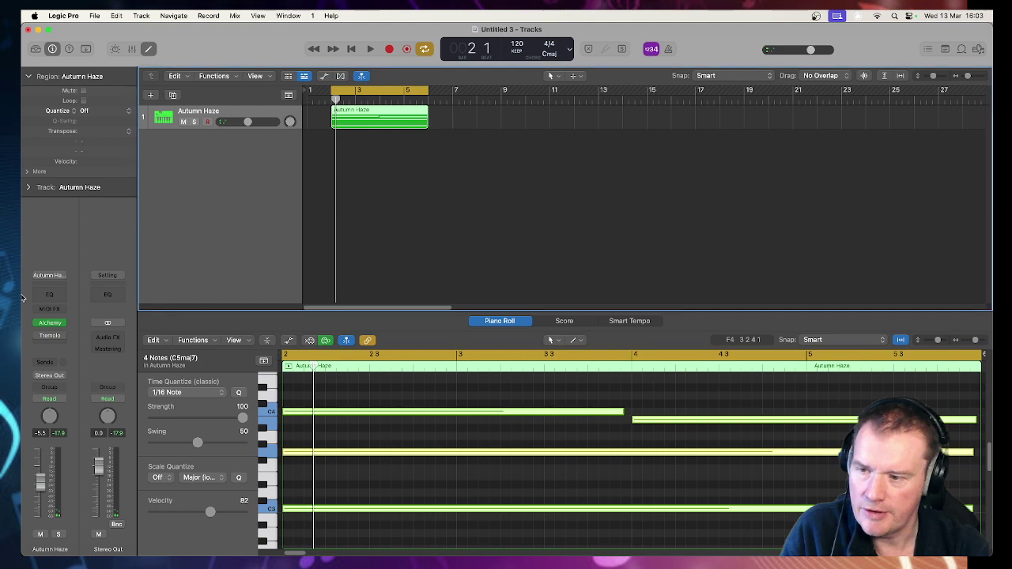
- Insert the Step FX multi-effect on the Autumn Haze track, move its window aside and start playback
left_click(54, 340)
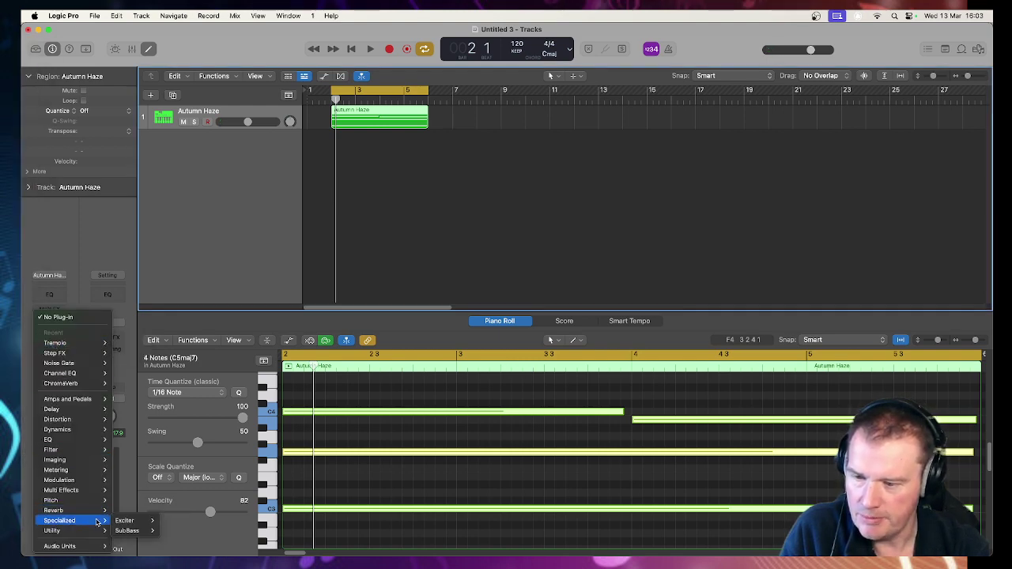
mouse_move(97, 530)
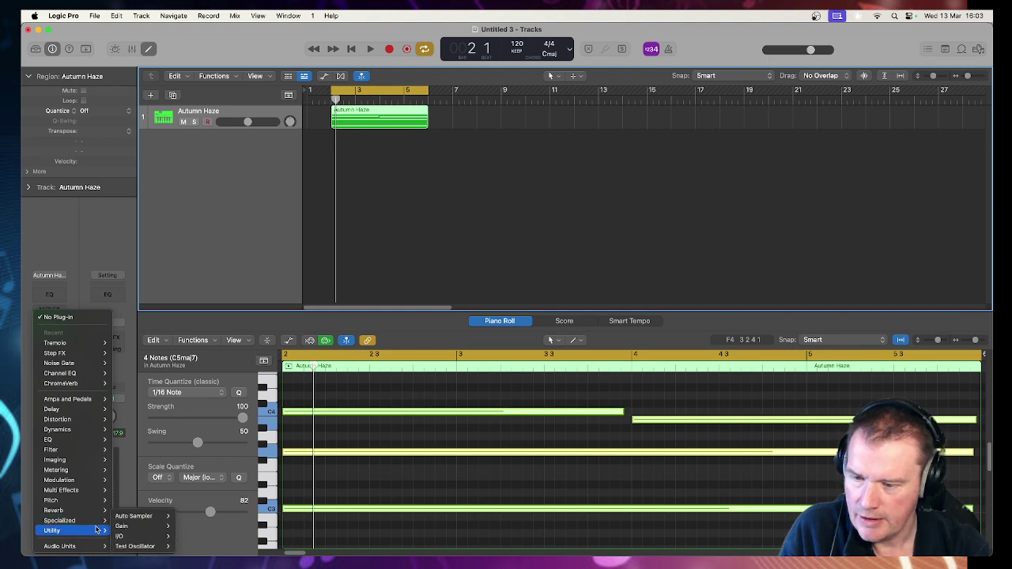
mouse_move(100, 493)
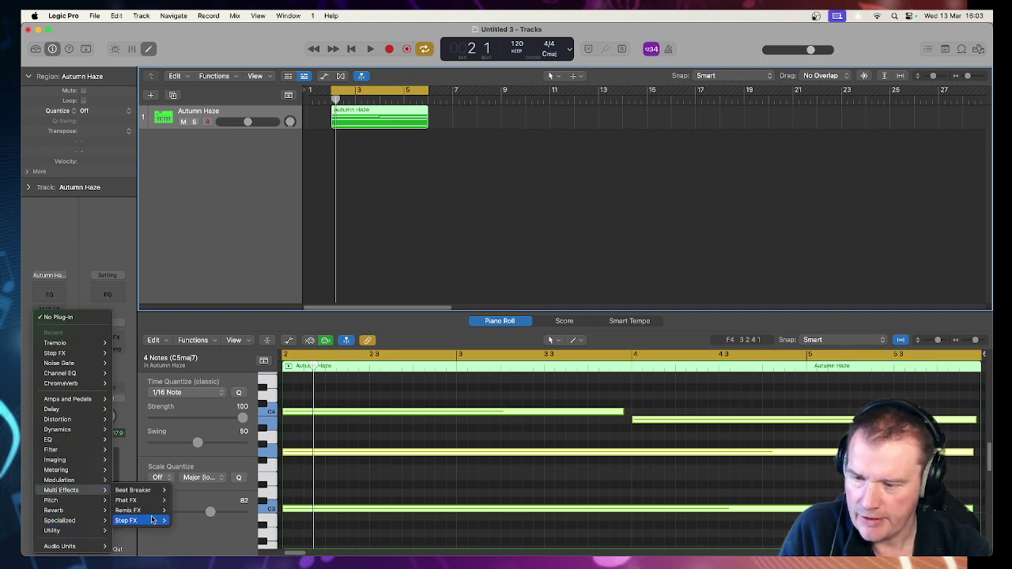
left_click(184, 521)
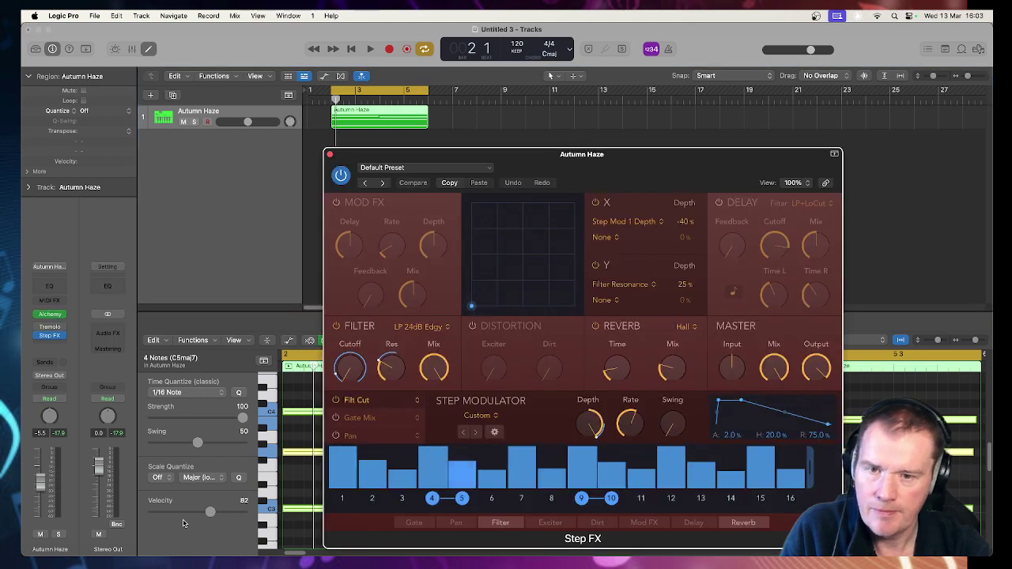
left_click_drag(526, 160, 436, 159)
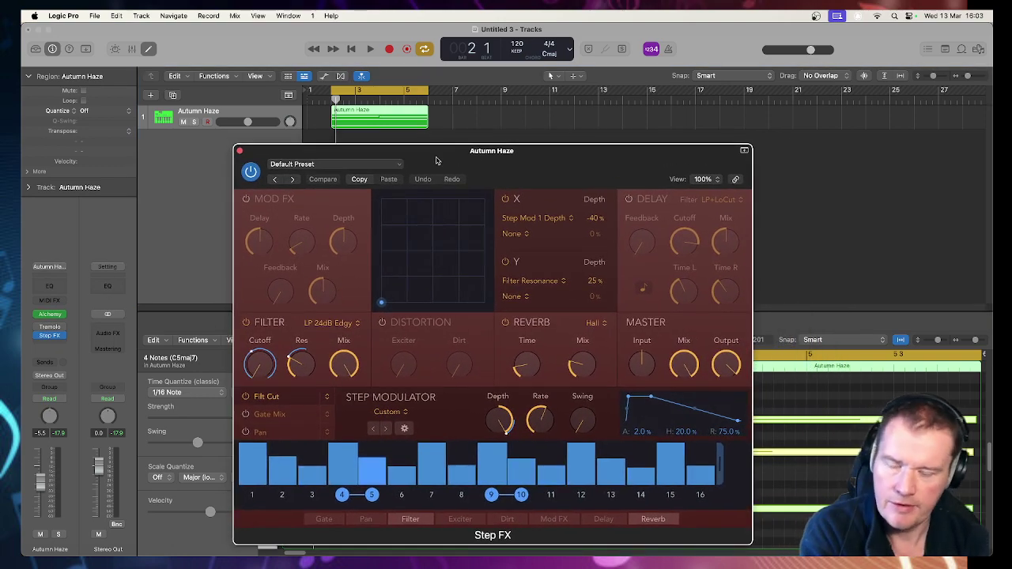
key("space")
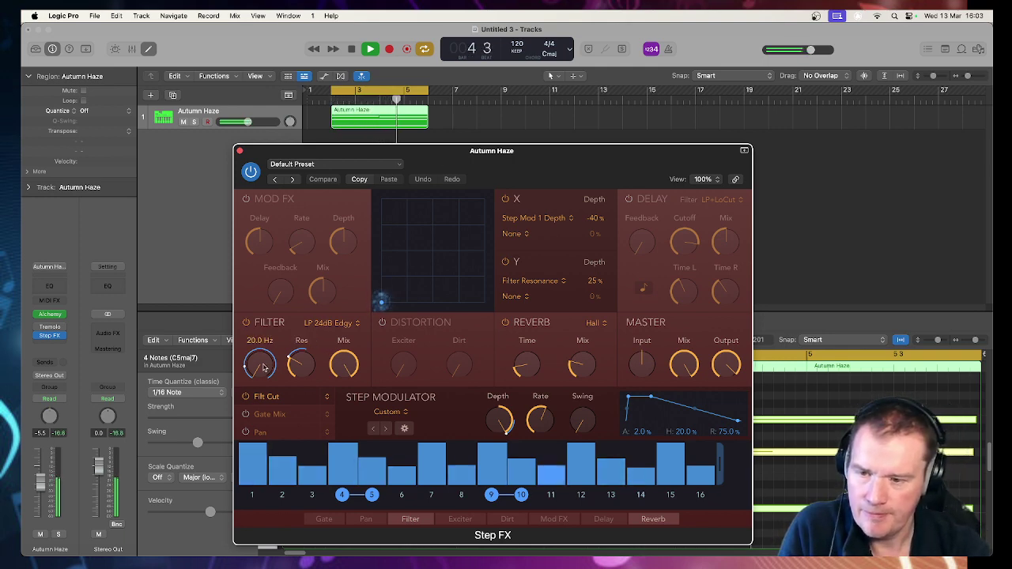
- Raise the Step FX filter cutoff, enable Mod FX, and increase its delay and rate with feedback at 16.3%
left_click_drag(260, 362, 261, 320)
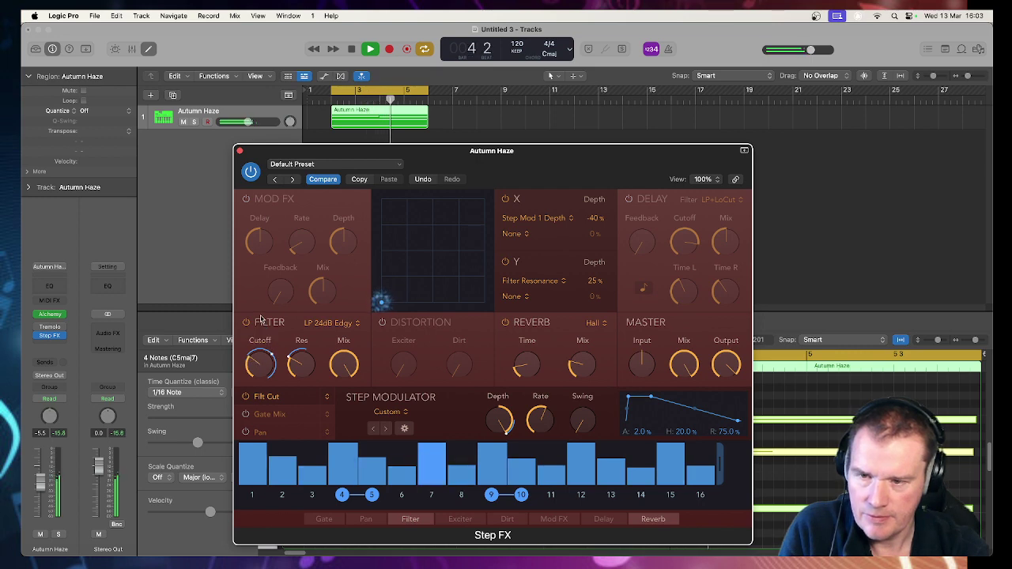
left_click(245, 199)
left_click_drag(266, 251, 267, 230)
mouse_move(276, 253)
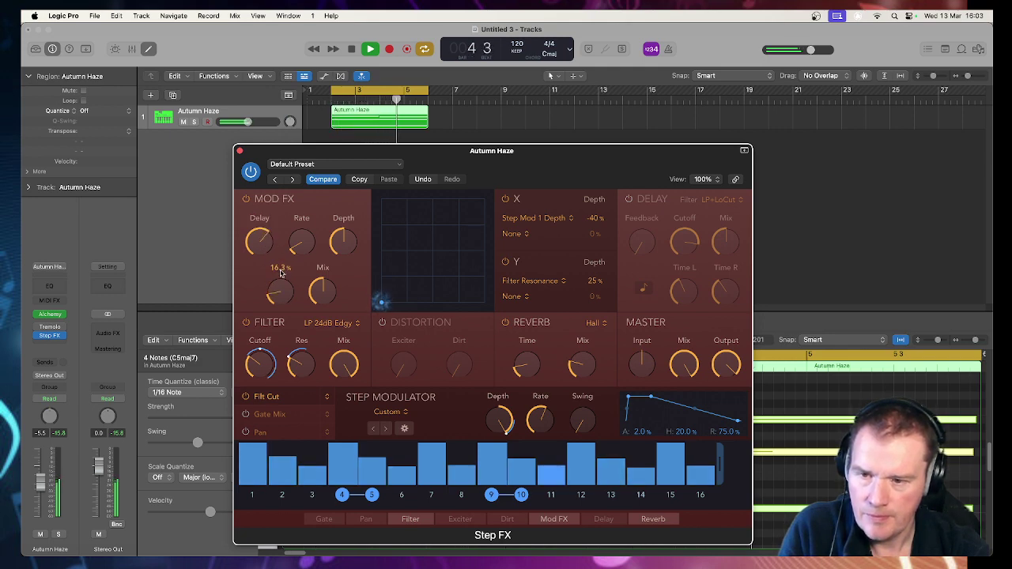
mouse_move(301, 234)
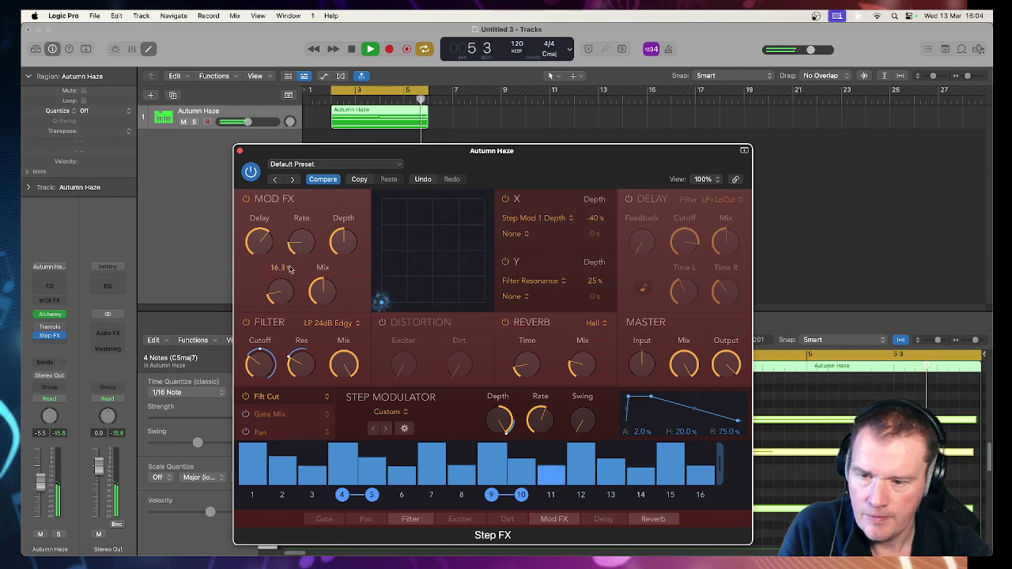
- Enable Gate Mix modulation and redraw its 16-step pattern by ear, tying steps 4 to 10 together
left_click(266, 417)
left_click(255, 417)
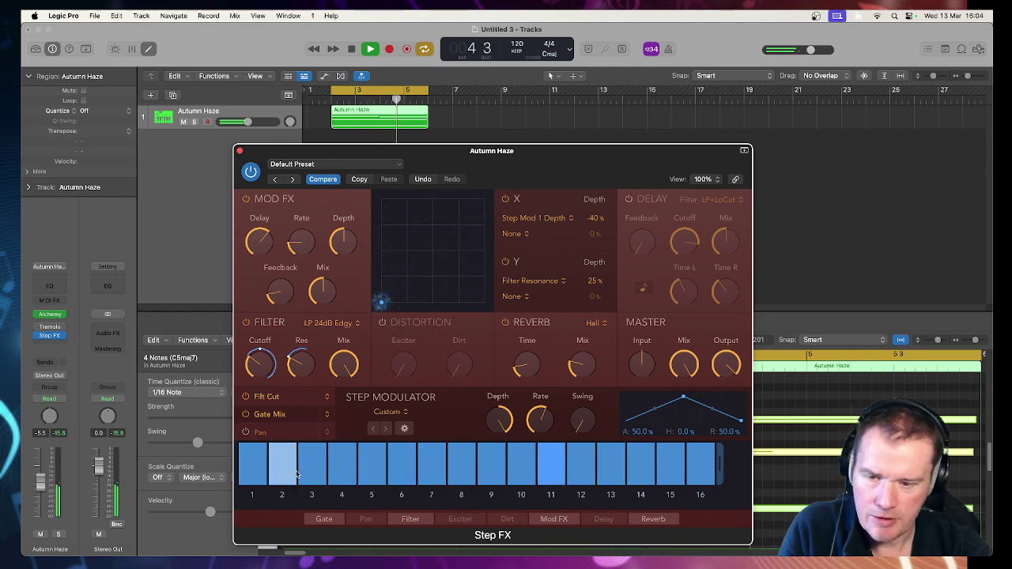
mouse_move(253, 454)
left_mouse_down()
mouse_move(519, 478)
mouse_move(608, 449)
mouse_move(694, 441)
mouse_move(640, 476)
left_mouse_up()
mouse_move(703, 485)
left_mouse_down()
mouse_move(506, 453)
mouse_move(435, 486)
mouse_move(252, 449)
left_mouse_up()
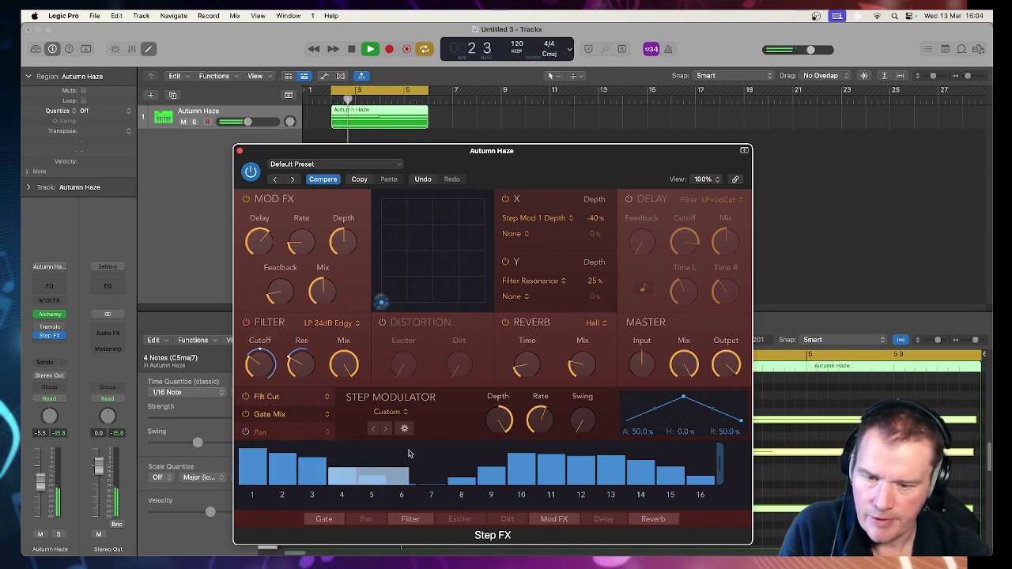
left_click_drag(506, 480, 523, 480)
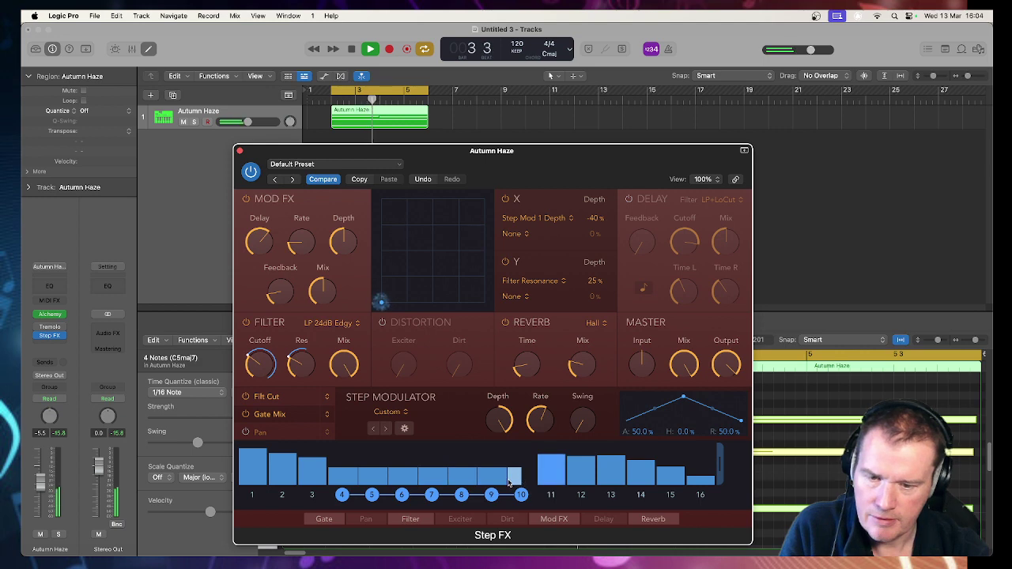
left_click(544, 470)
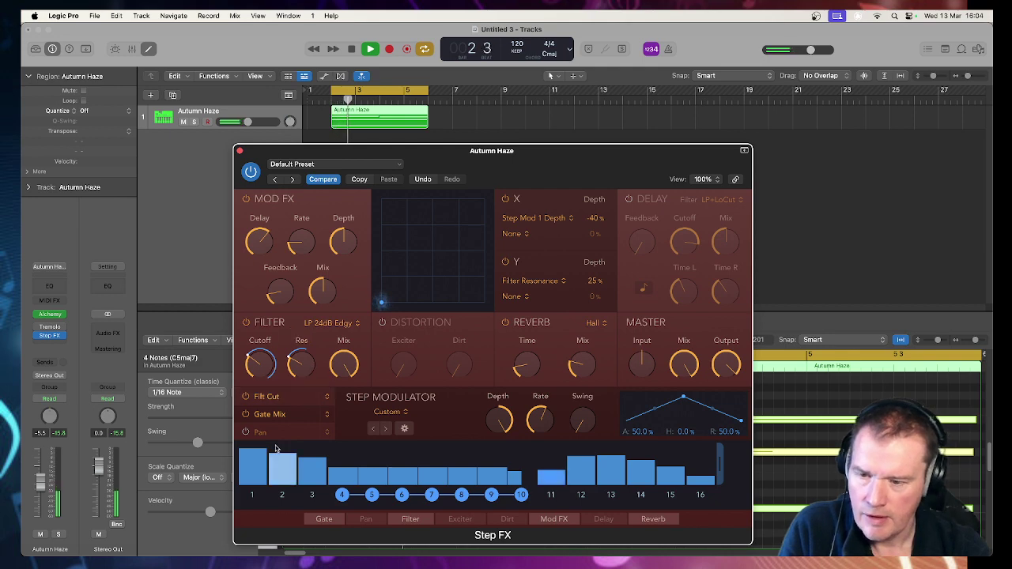
- Try the Pan step modulation on the playing loop, then switch it off
left_click(251, 434)
left_click(248, 434)
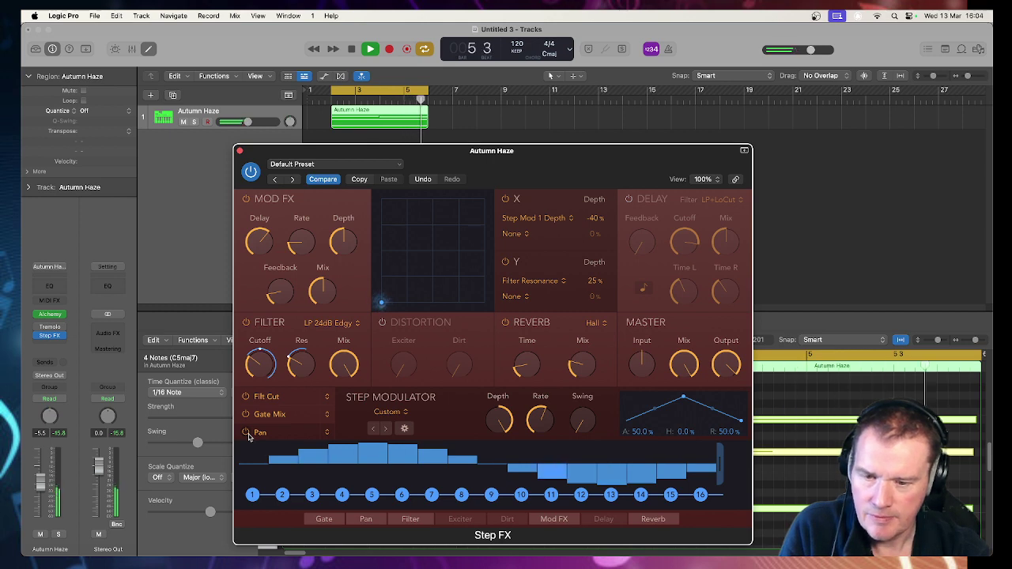
left_click(246, 433)
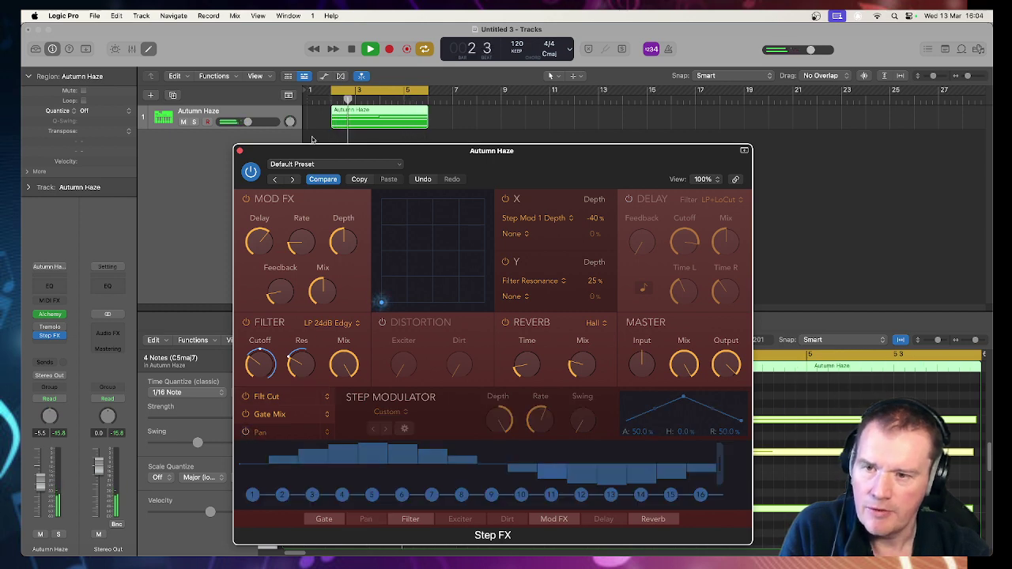
- Load the Filter Chase preset from Step FX's Complex Gated category
left_click(319, 166)
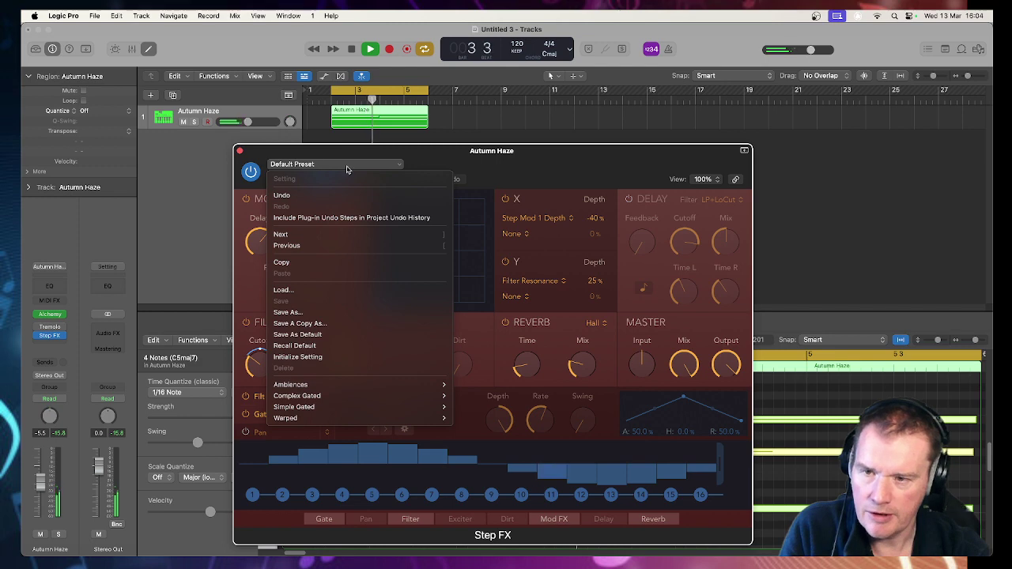
mouse_move(431, 397)
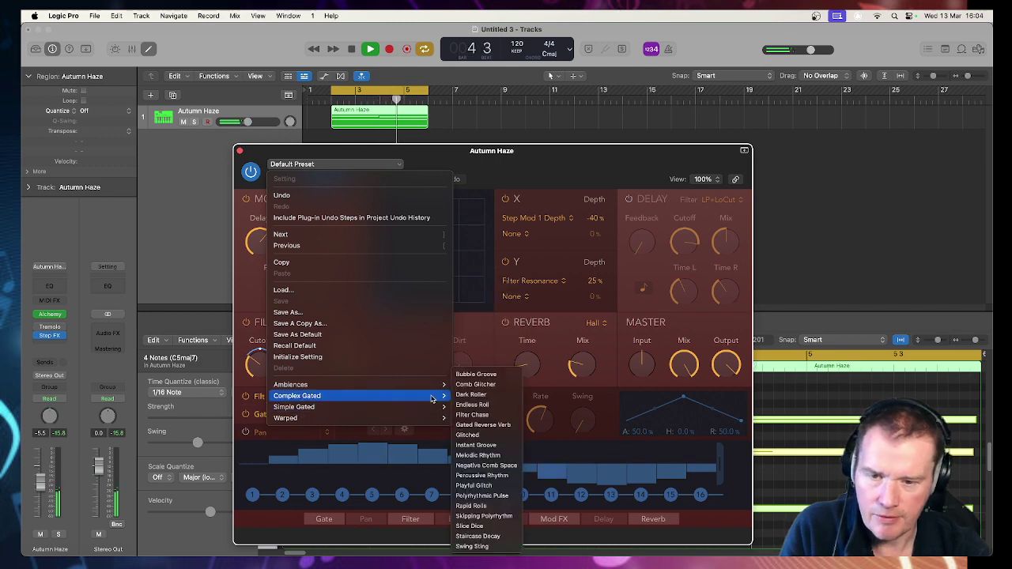
left_click(478, 414)
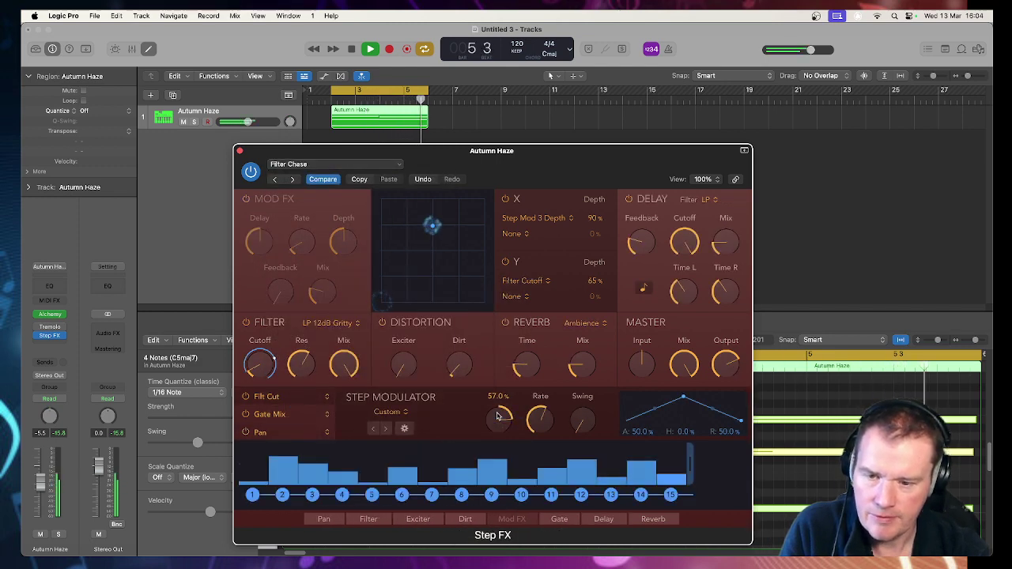
- Raise the filter cutoff and resonance, lower the filter mix, and move the XY pad point to the minimum X and Y corner
mouse_move(277, 366)
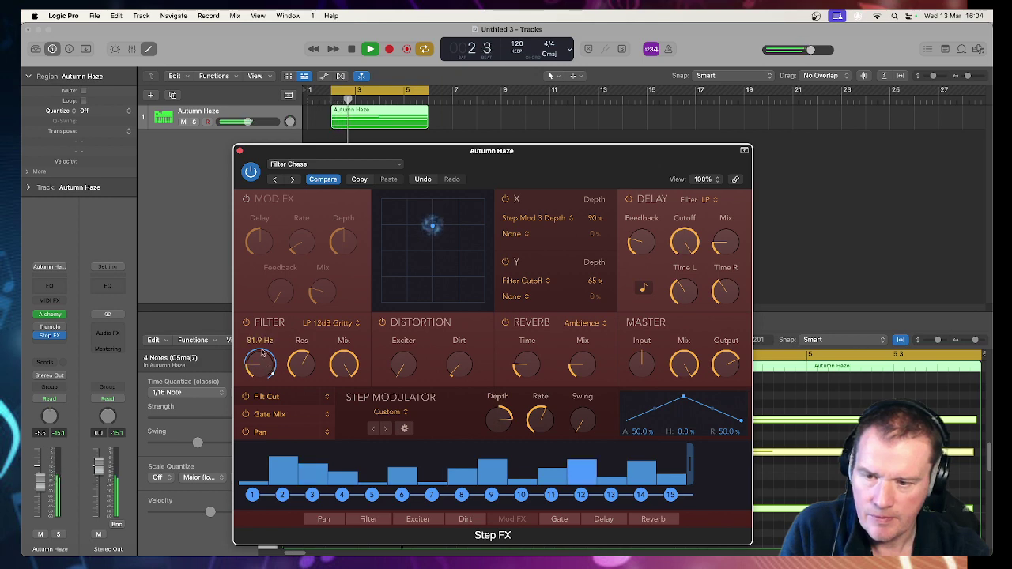
left_click_drag(263, 354, 248, 300)
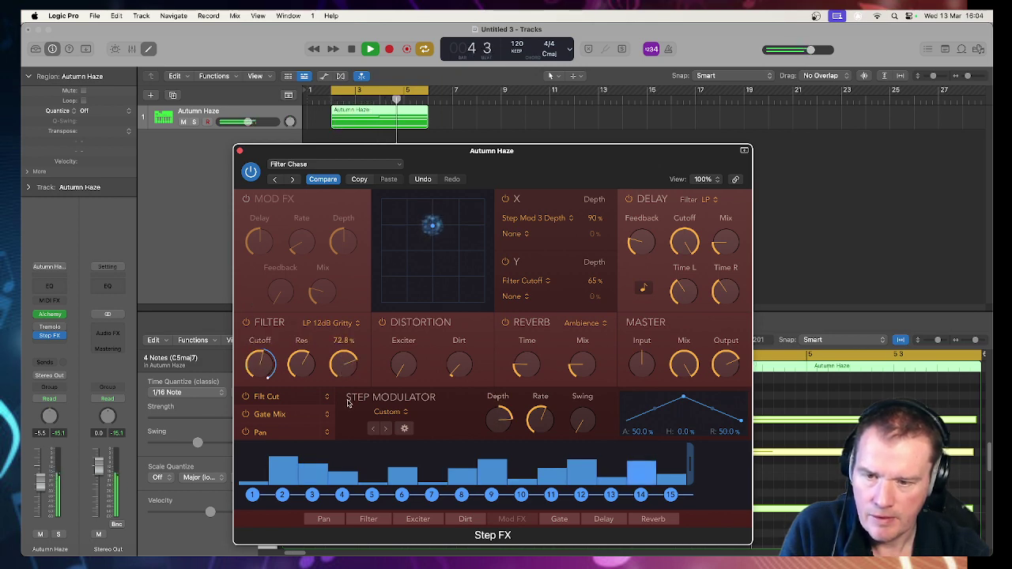
left_click_drag(347, 400, 304, 369)
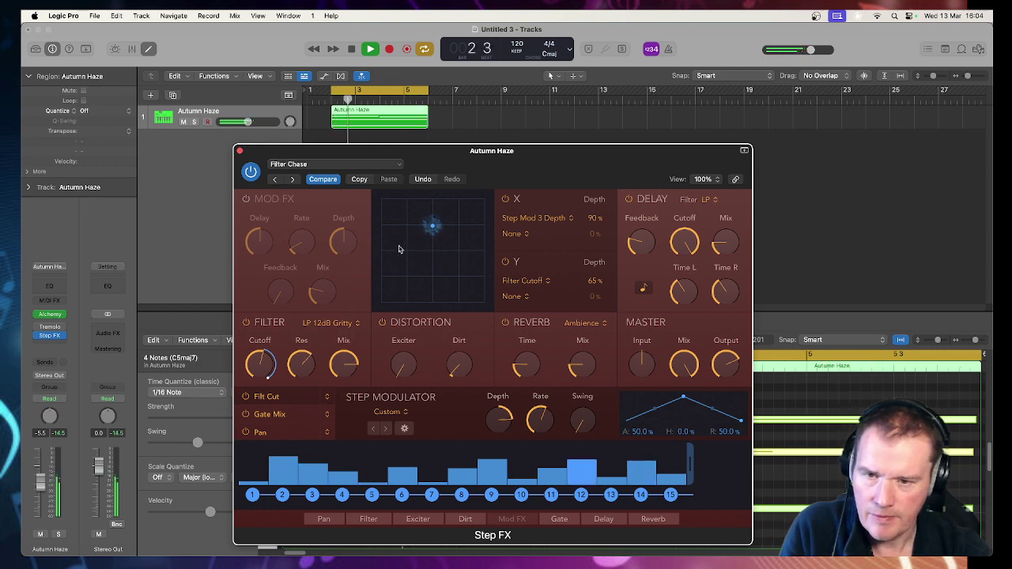
left_click_drag(431, 227, 355, 312)
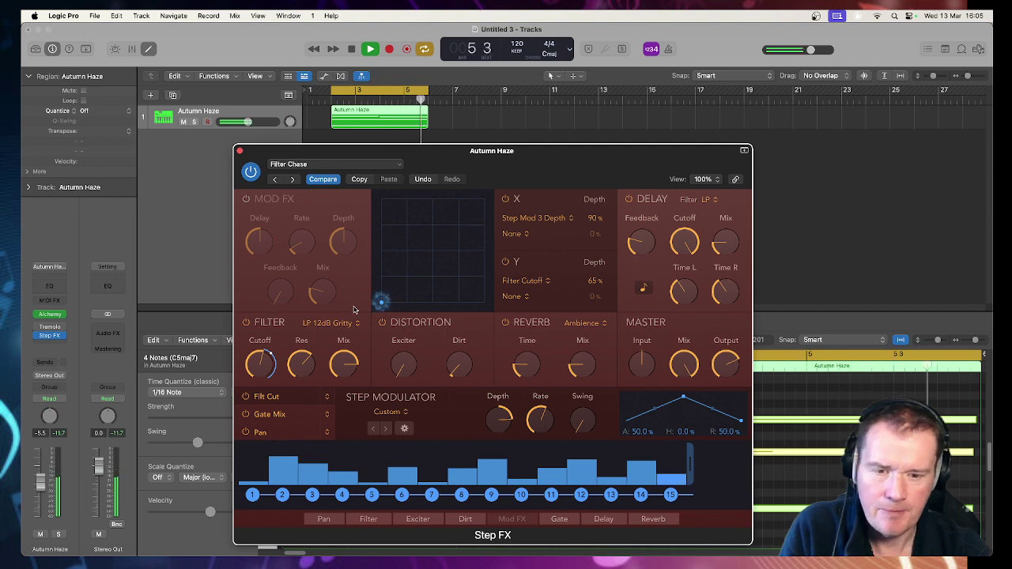
- Close Step FX and add a Channel EQ to the pad with a 92 Hz, 24 dB/Oct low cut and an 865 Hz high cut
left_click(239, 151)
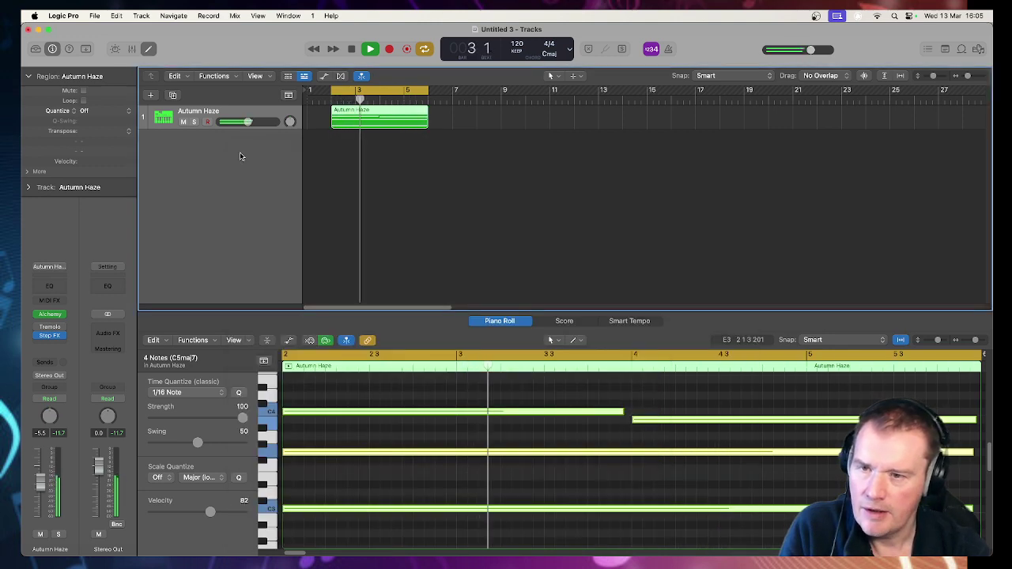
left_click(49, 285)
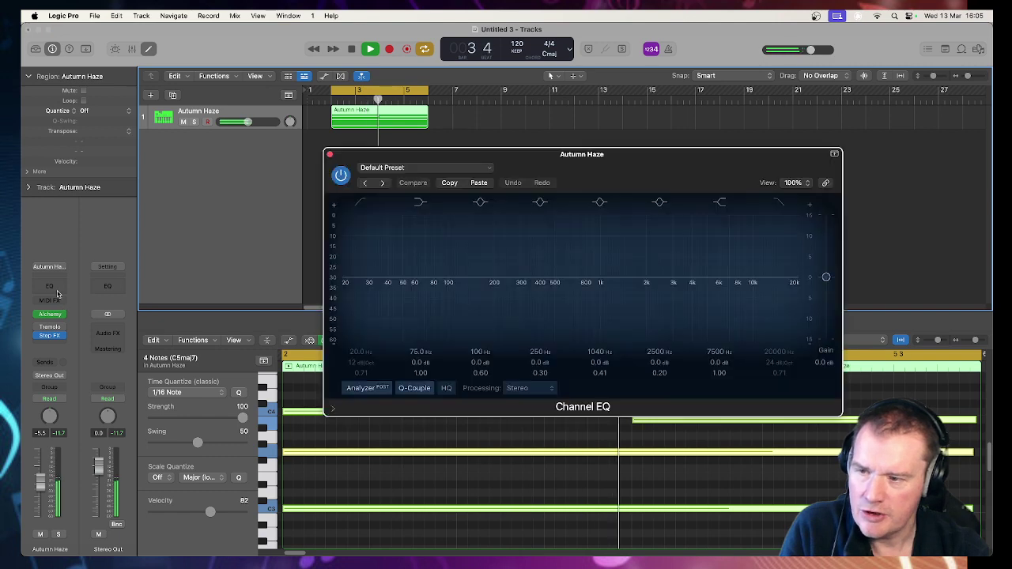
left_click(358, 204)
left_click_drag(365, 362, 361, 324)
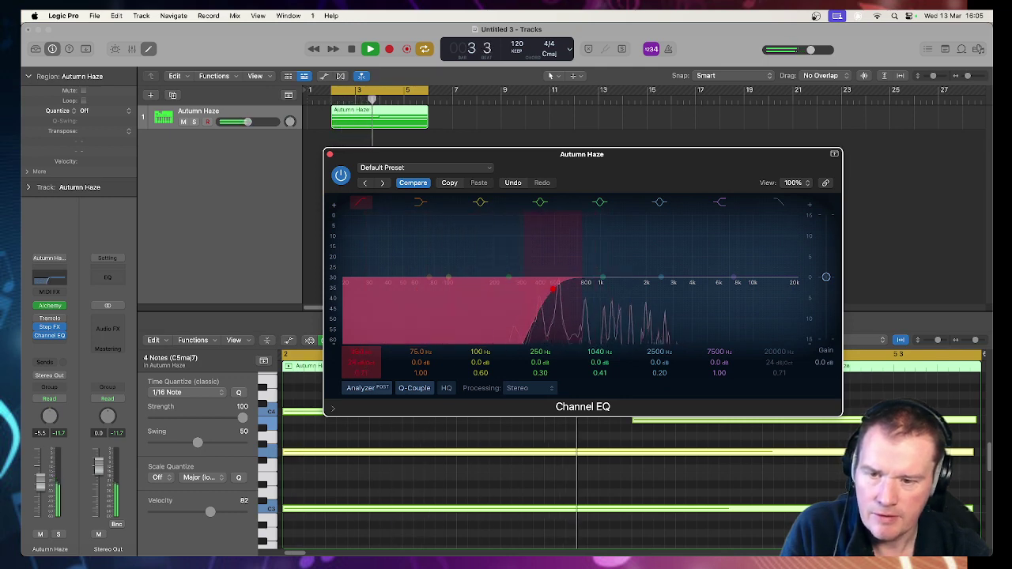
left_click_drag(368, 353, 367, 340)
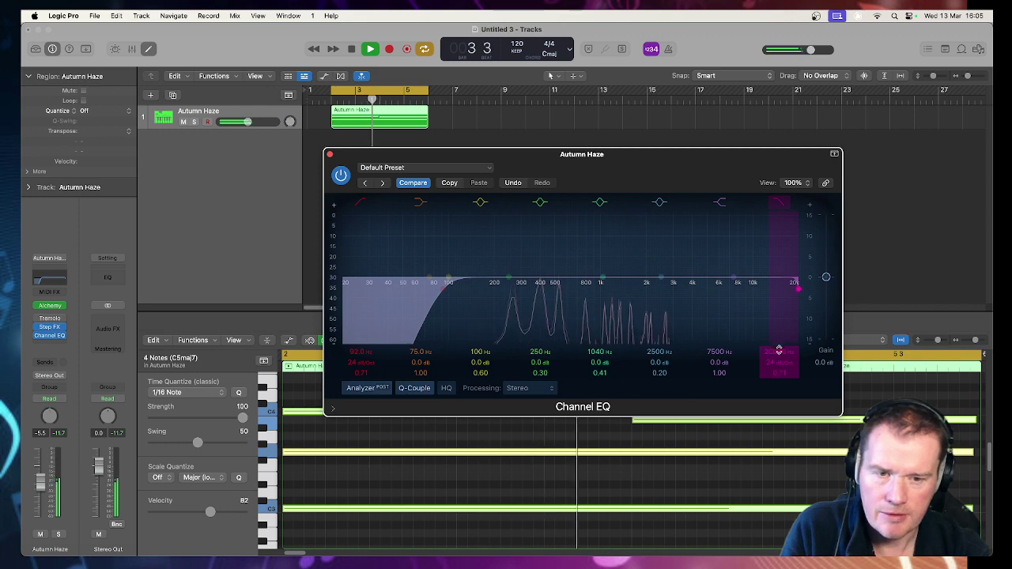
left_click_drag(779, 350, 779, 388)
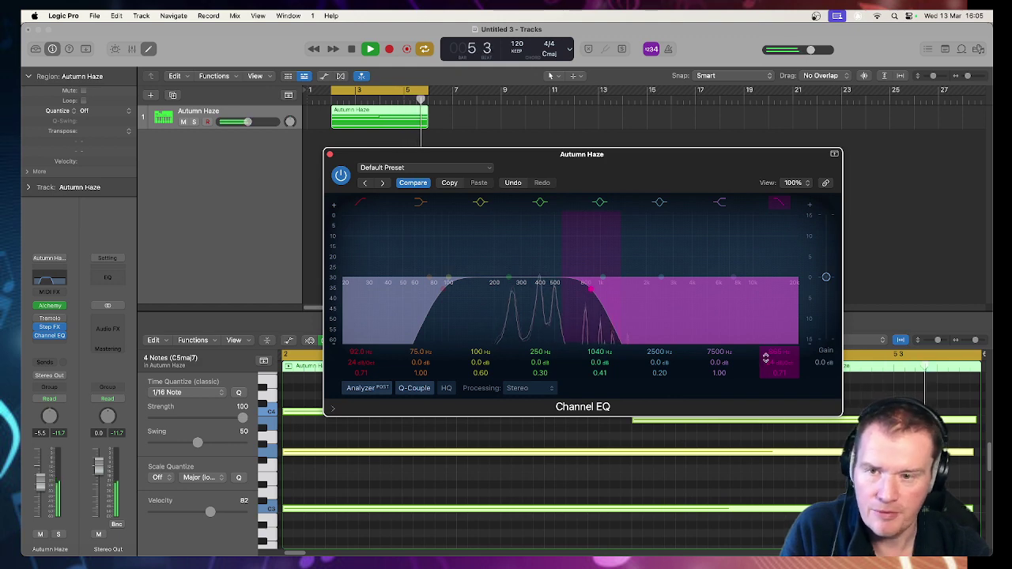
- Bypass the pad's Channel EQ and Step FX, close the EQ window and stop playback
left_click(340, 177)
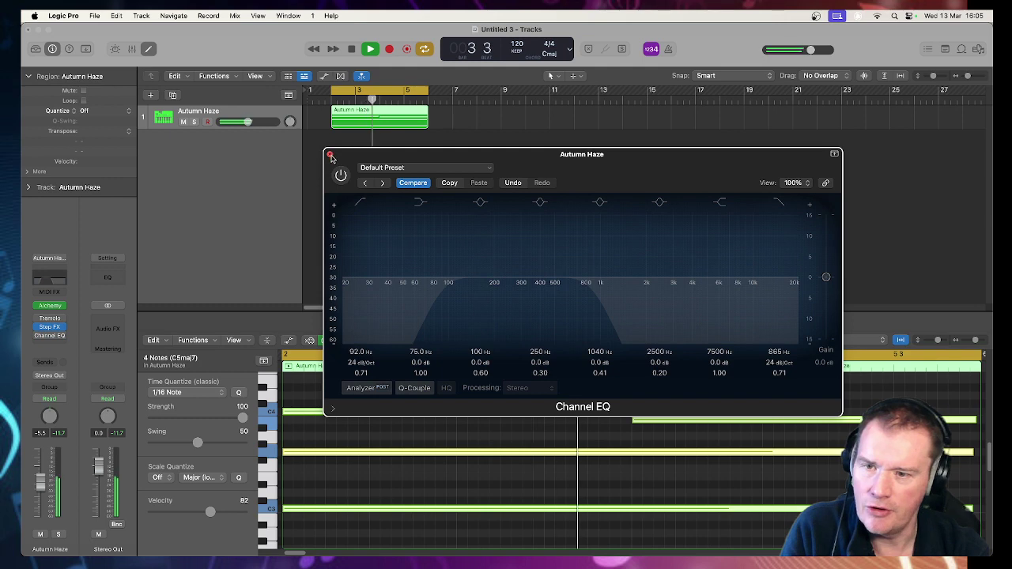
left_click(330, 154)
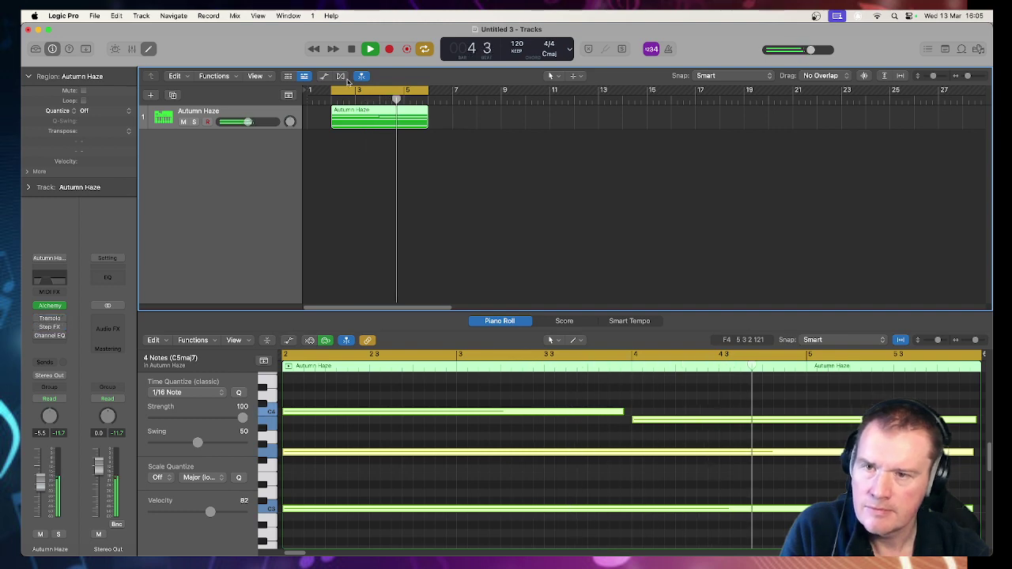
left_click(352, 50)
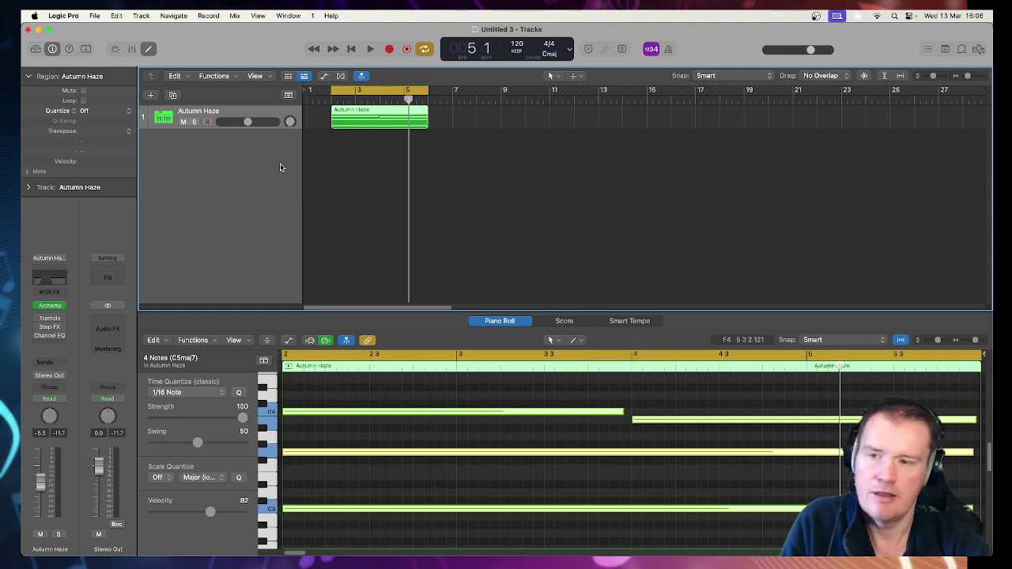
- Create a software instrument track and load Drum Kit Designer in stereo on it
left_click(151, 96)
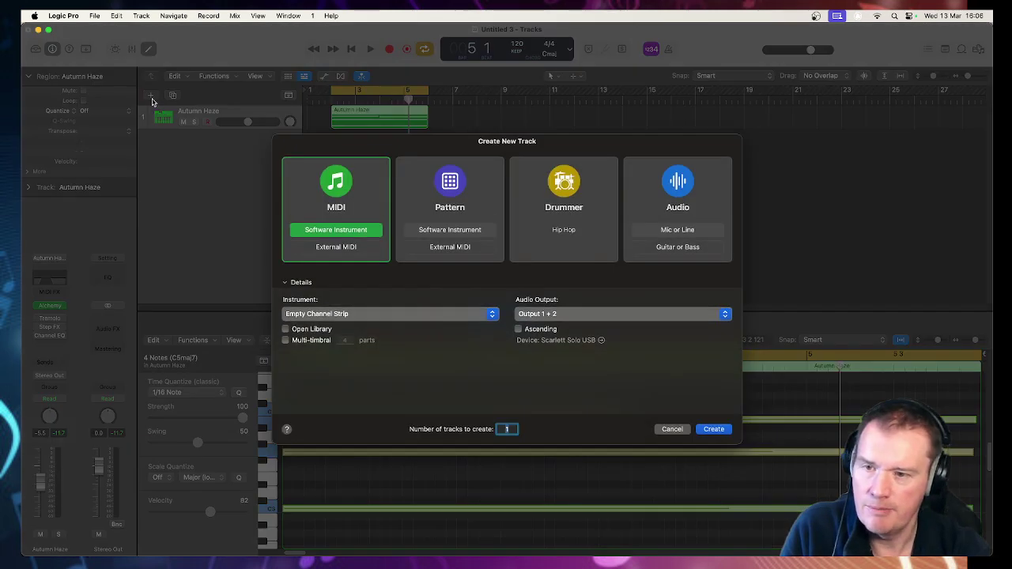
left_click(713, 430)
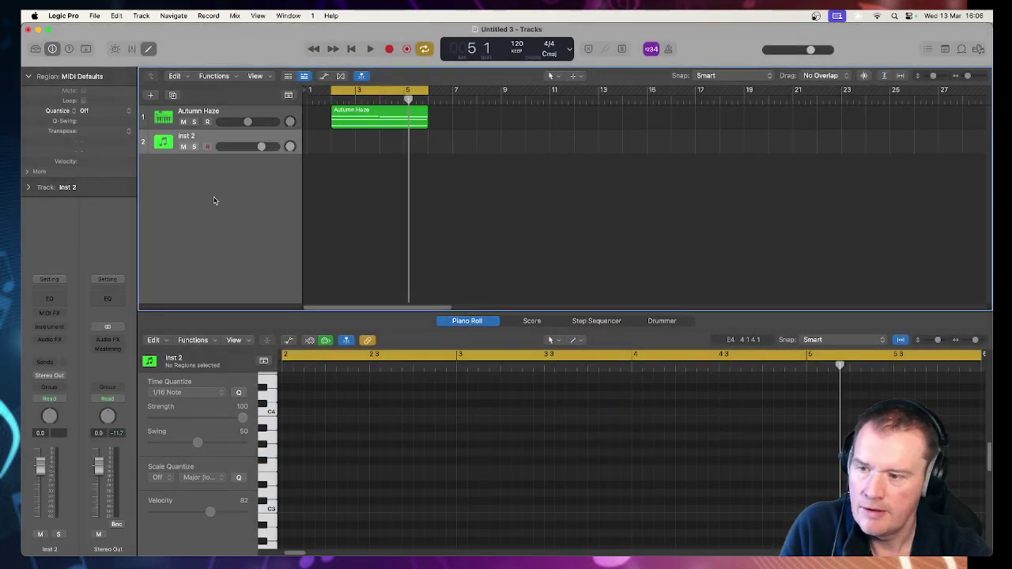
left_click(55, 328)
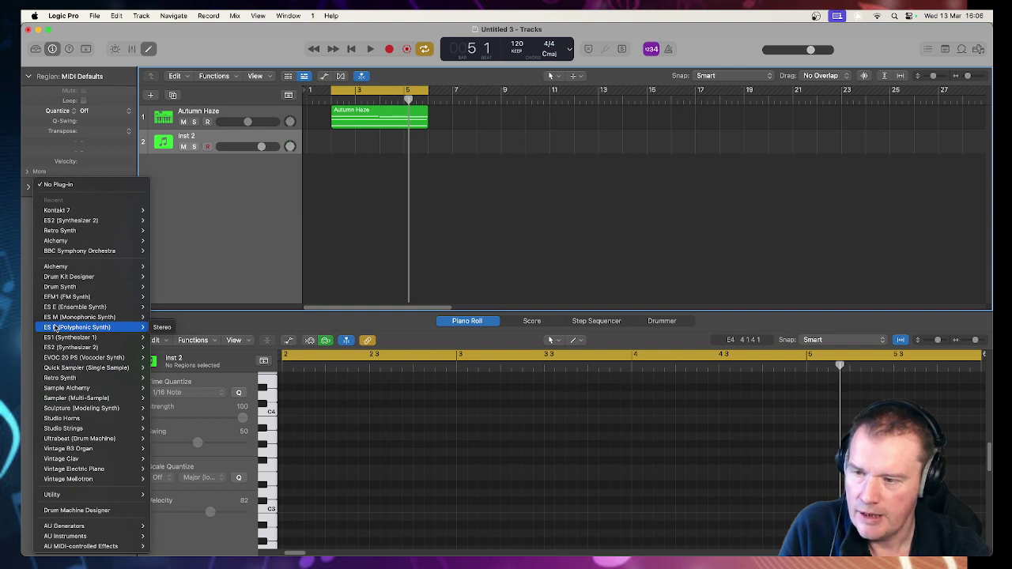
mouse_move(123, 276)
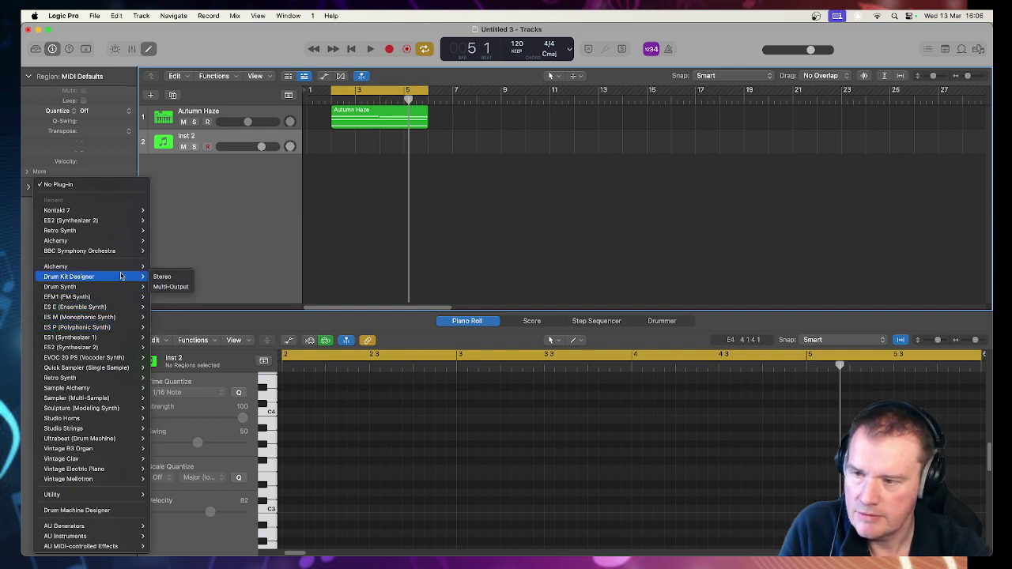
left_click(162, 277)
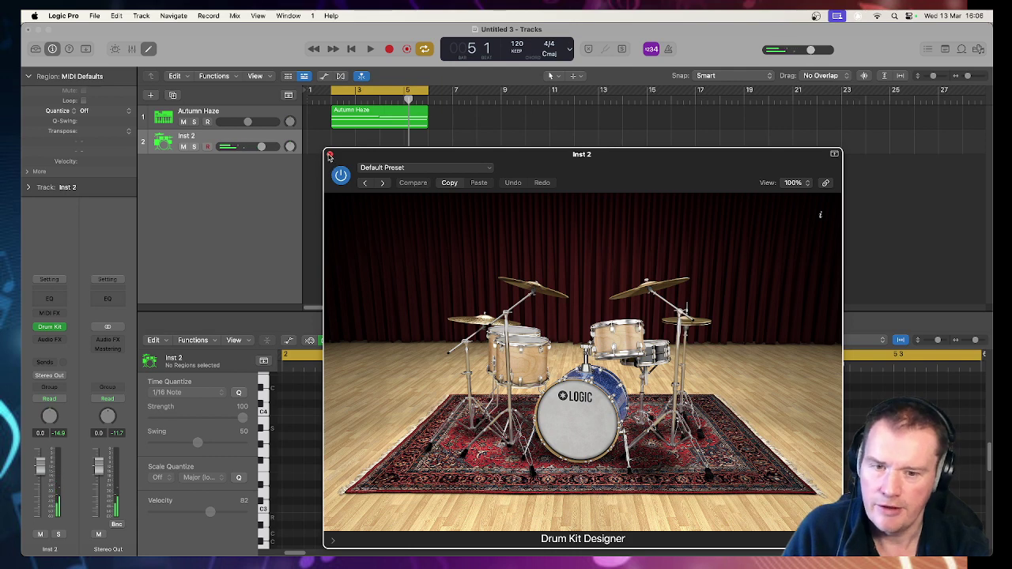
- Close the Drum Kit Designer window and record a syncopated closed hi-hat pattern on the drum track across the cycle range
left_click(329, 155)
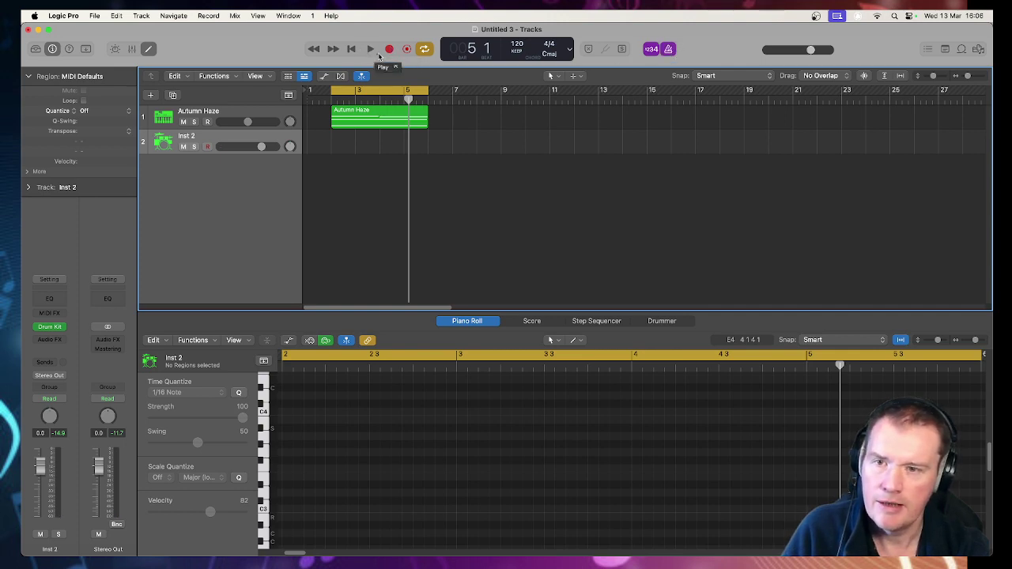
left_click(387, 52)
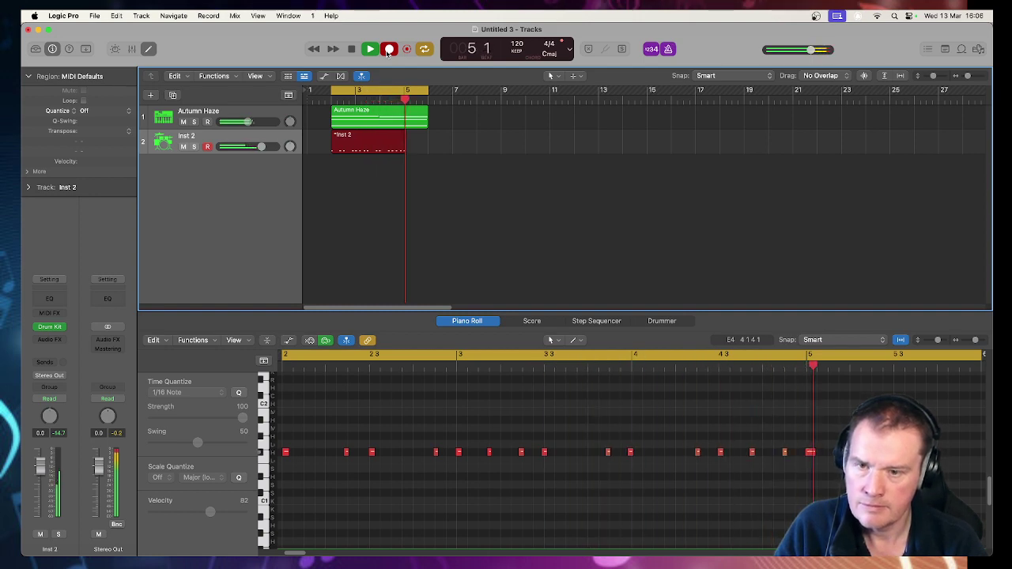
left_click(388, 50)
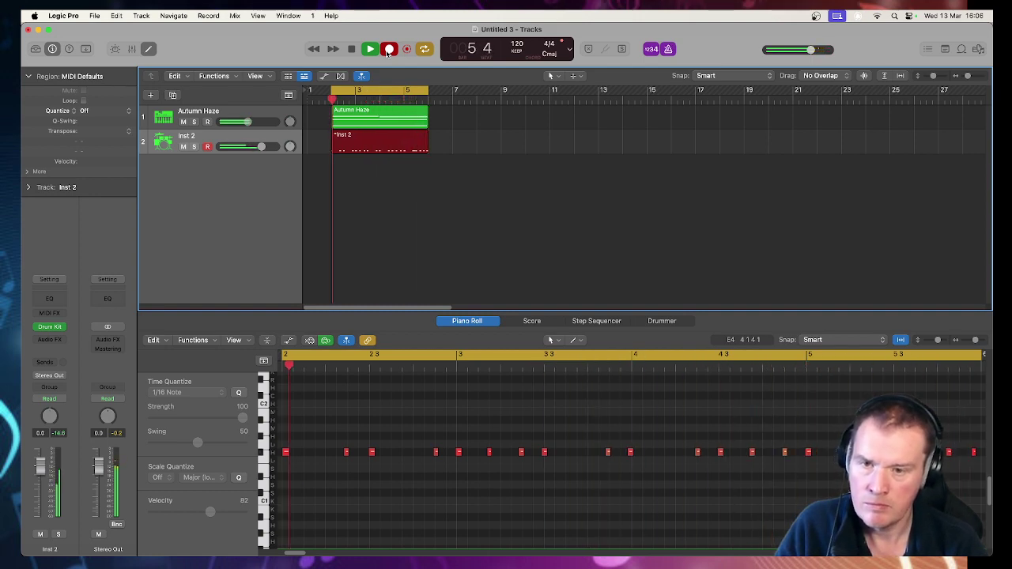
- Quantize all the recorded hi-hat notes to 1/16 notes, turn off the metronome and stop playback
left_click(482, 491)
key("super+a")
key("q")
key("space")
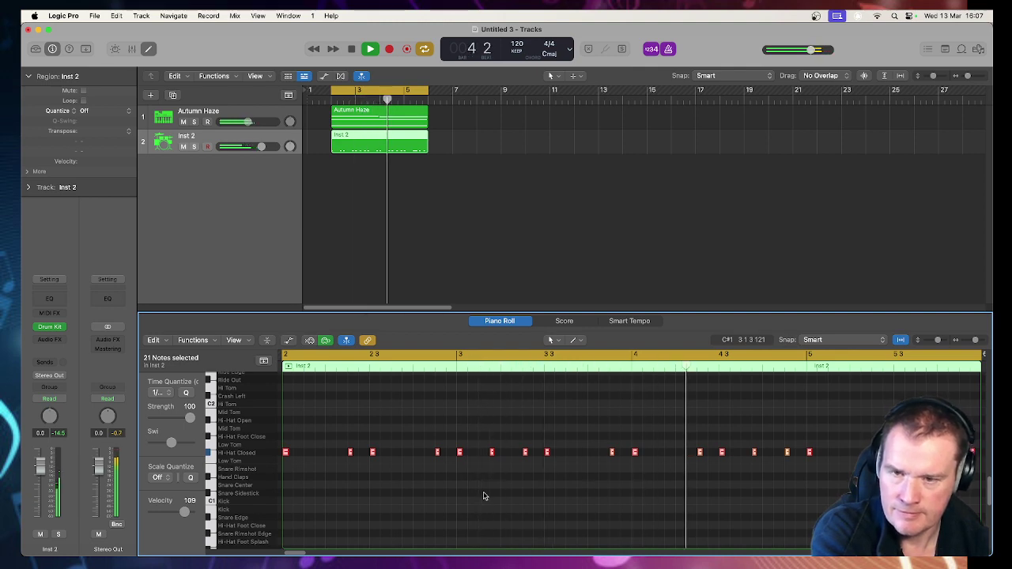
left_click(668, 49)
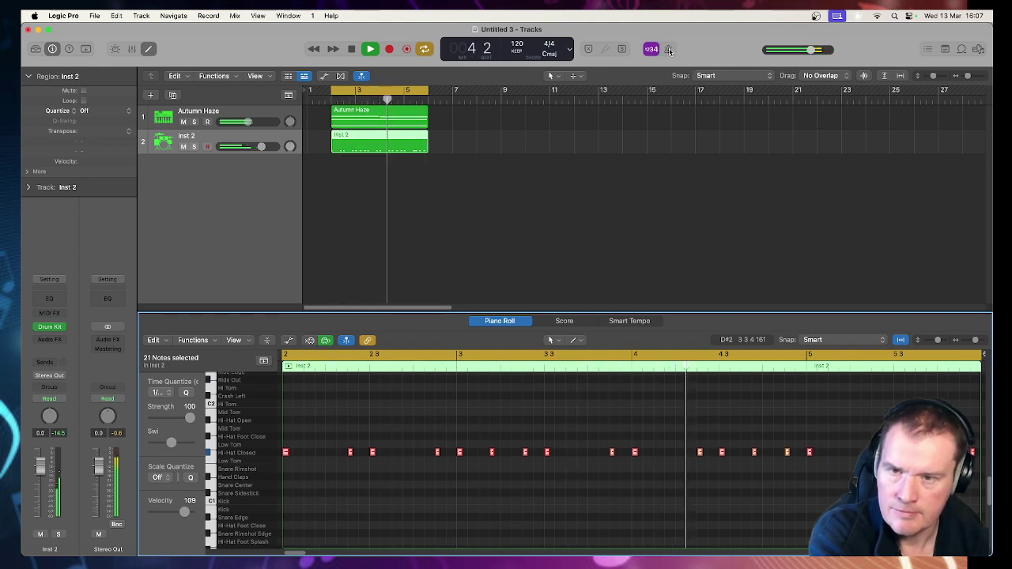
key("space")
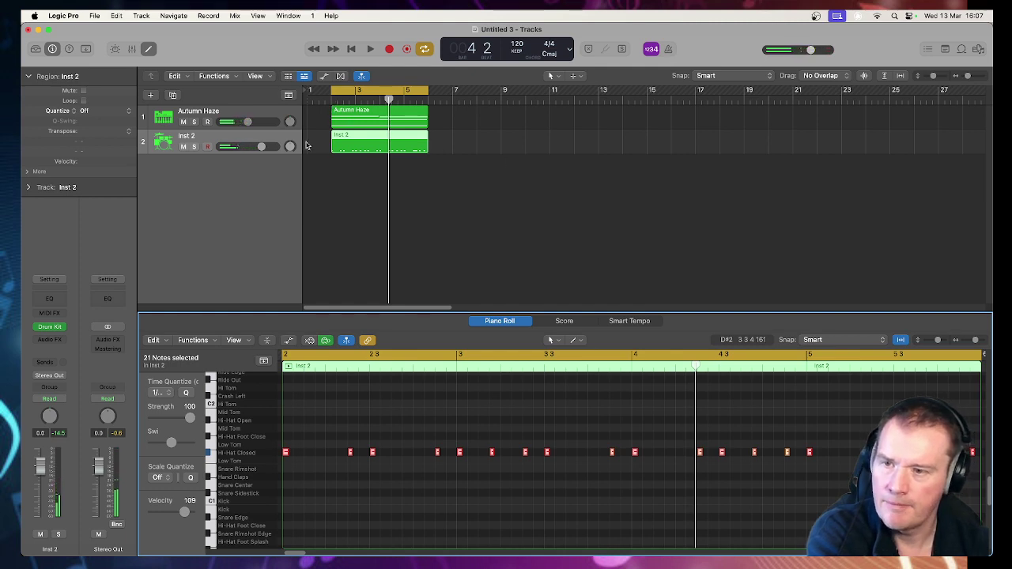
- Deselect the hi-hat notes and add a send to Bus 20 on the drum track's channel strip
left_click(272, 143)
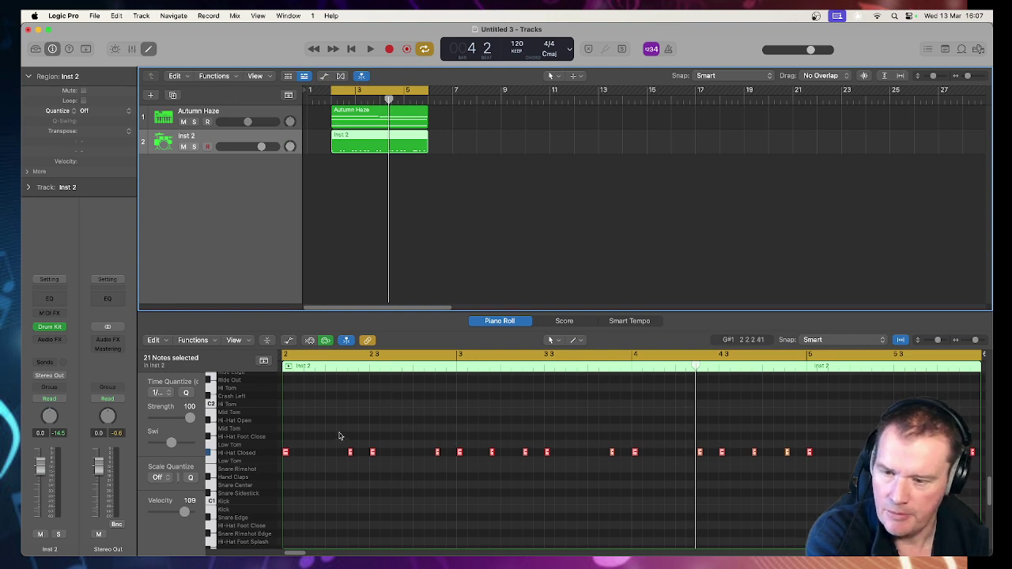
left_click(339, 435)
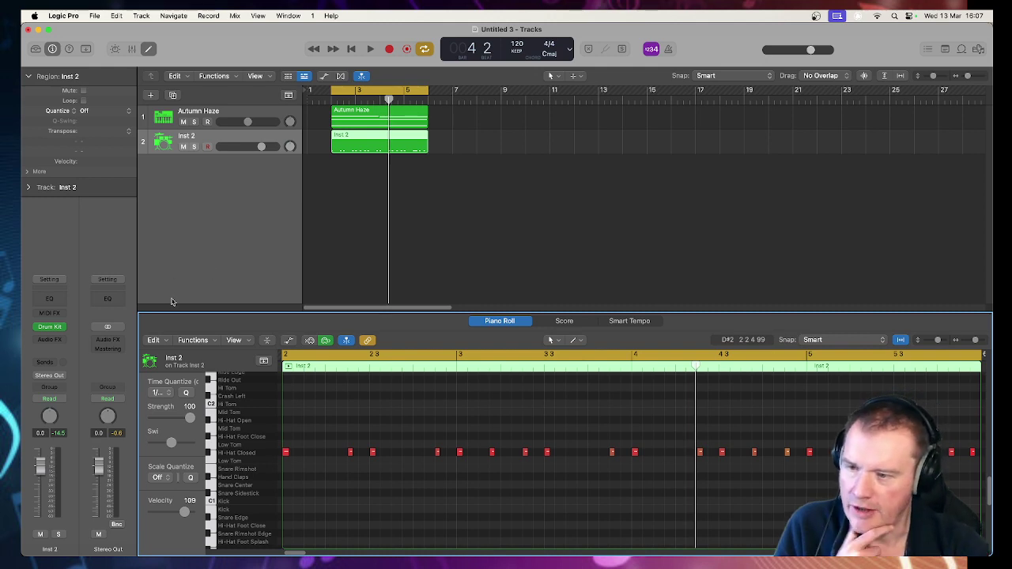
left_click(49, 363)
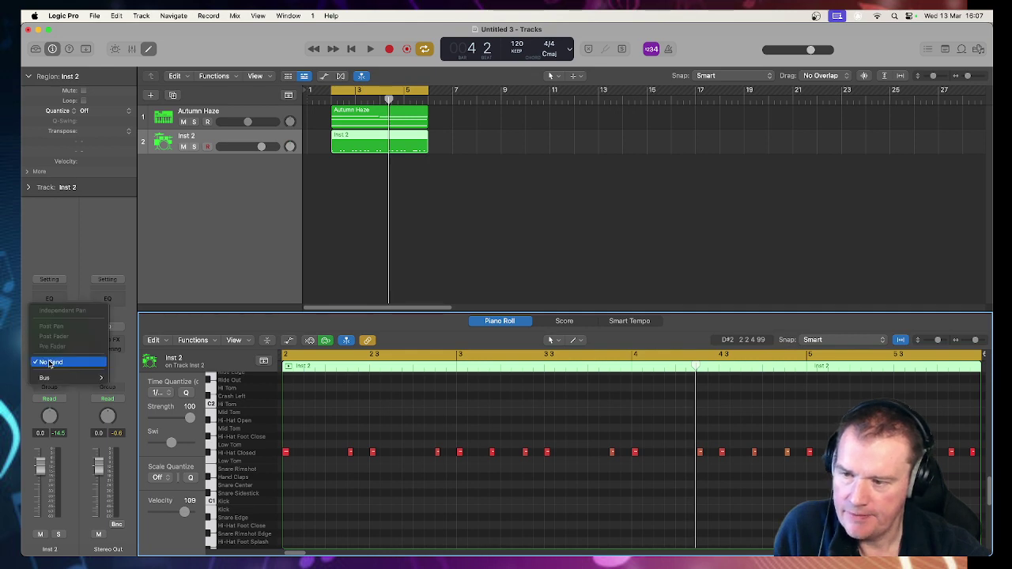
mouse_move(49, 378)
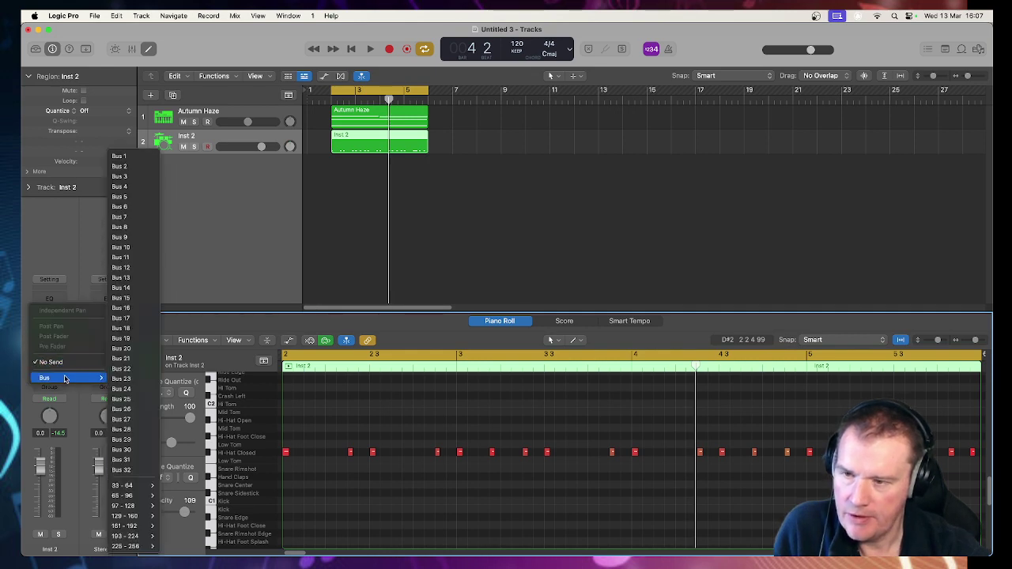
left_click(133, 349)
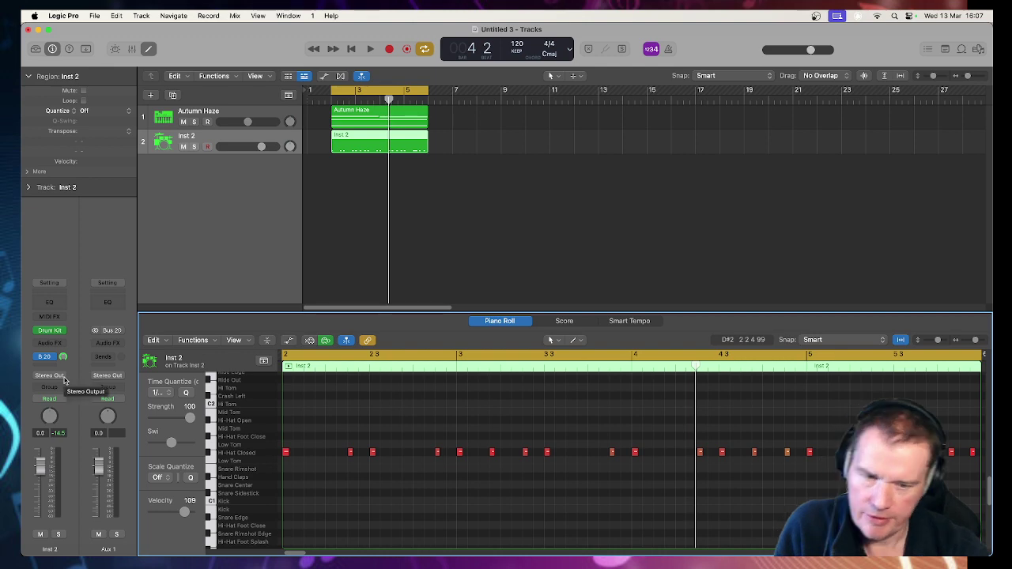
- Show the mixer and set the outputs of Aux 1 and the drum track to No Output while the loop plays
key("x")
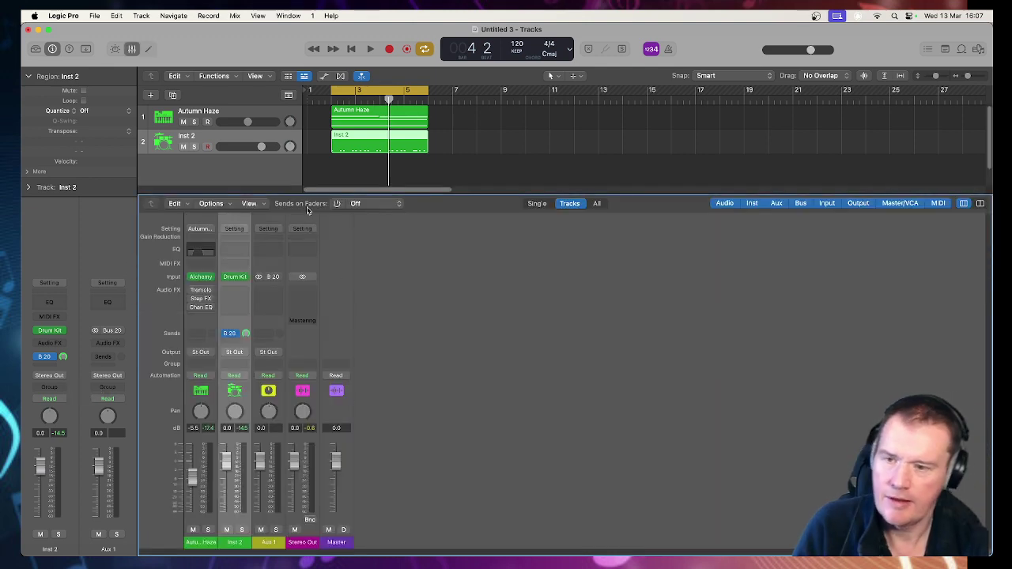
left_click_drag(306, 201, 301, 249)
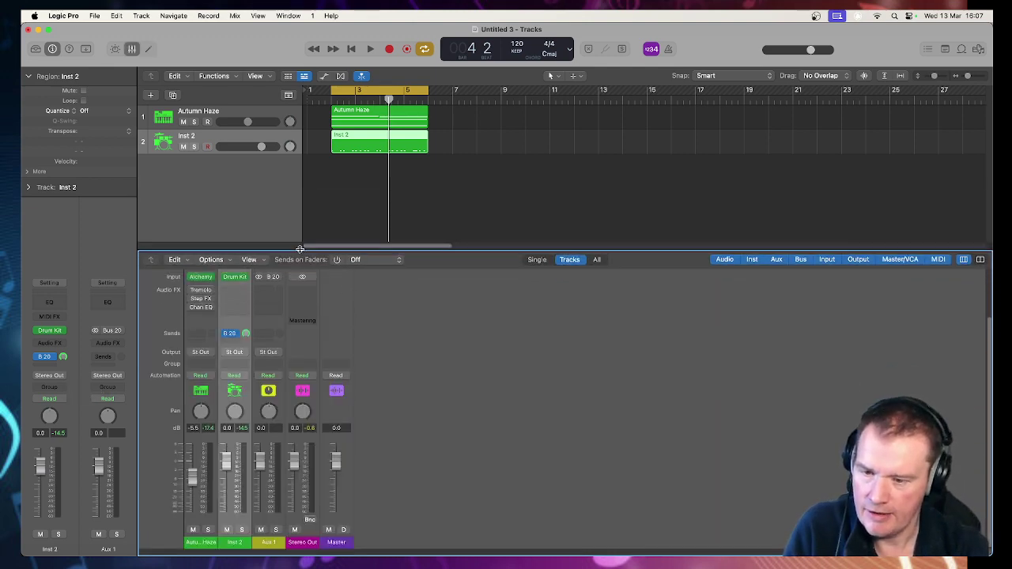
left_click(268, 352)
key("Escape")
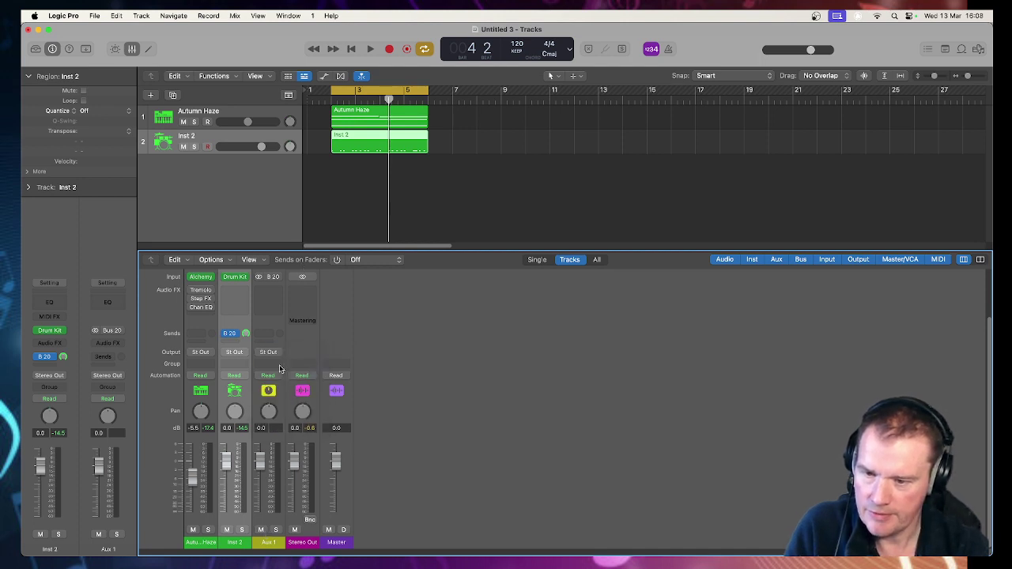
key("space")
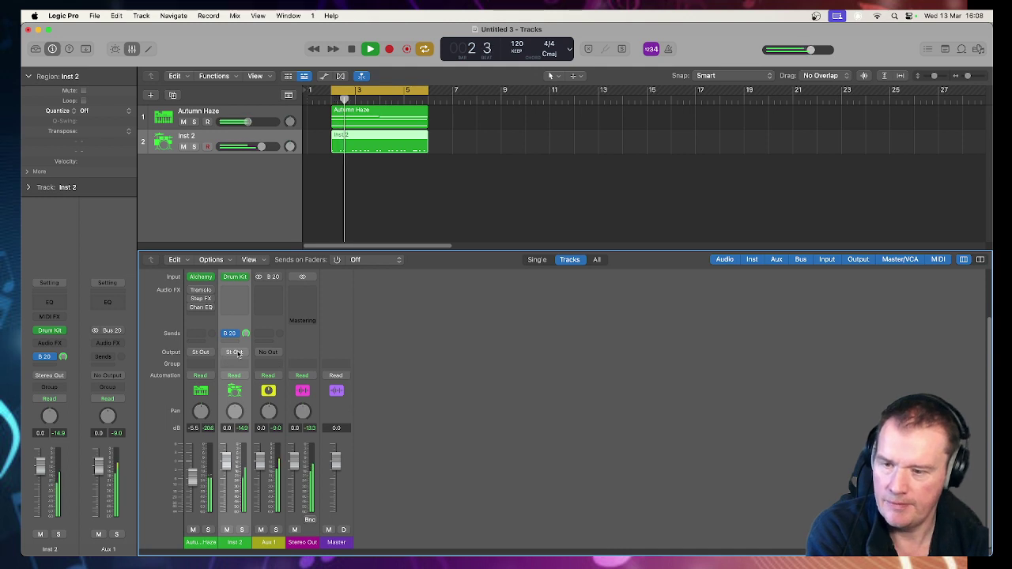
left_click(242, 354)
left_click(242, 366)
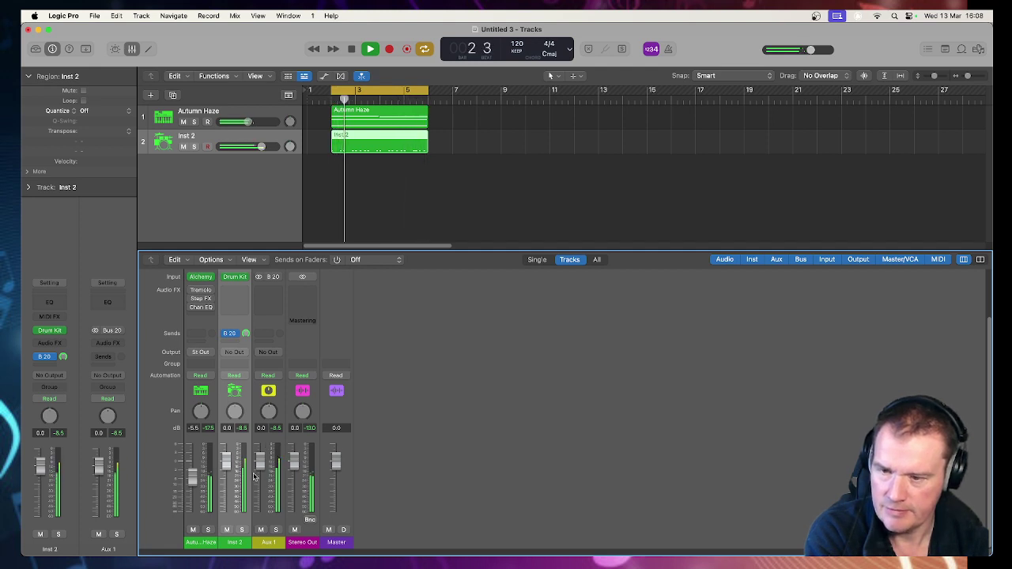
left_click_drag(245, 332, 234, 270)
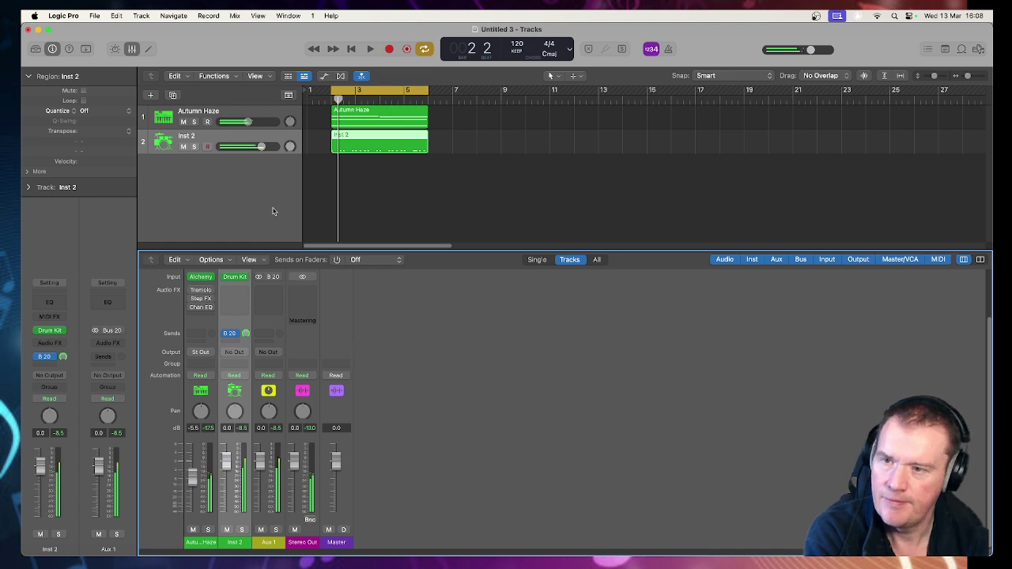
- Stop playback and insert a Noise Gate after the Channel EQ on the Autumn Haze track
left_click_drag(245, 125, 245, 120)
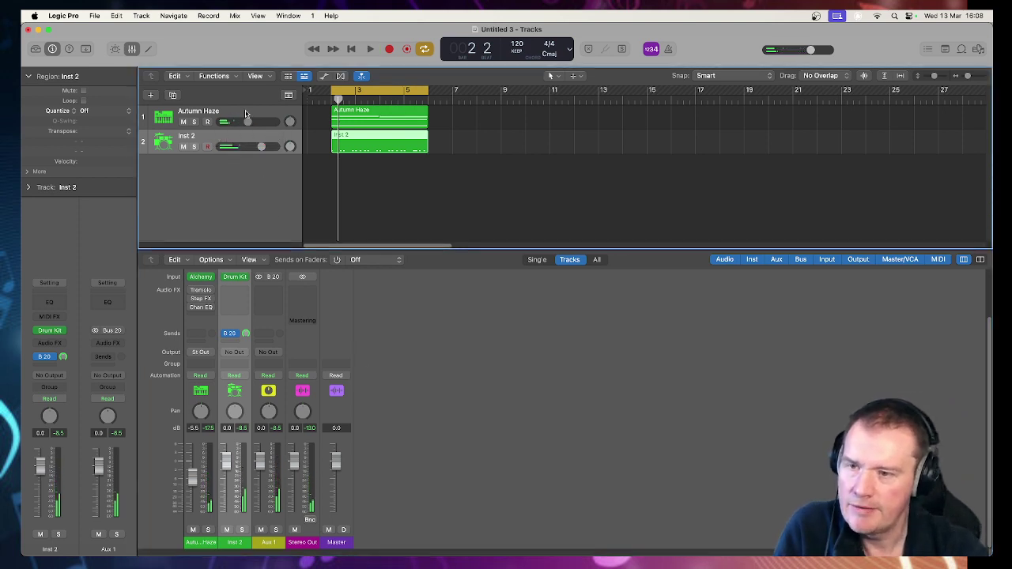
left_click(245, 113)
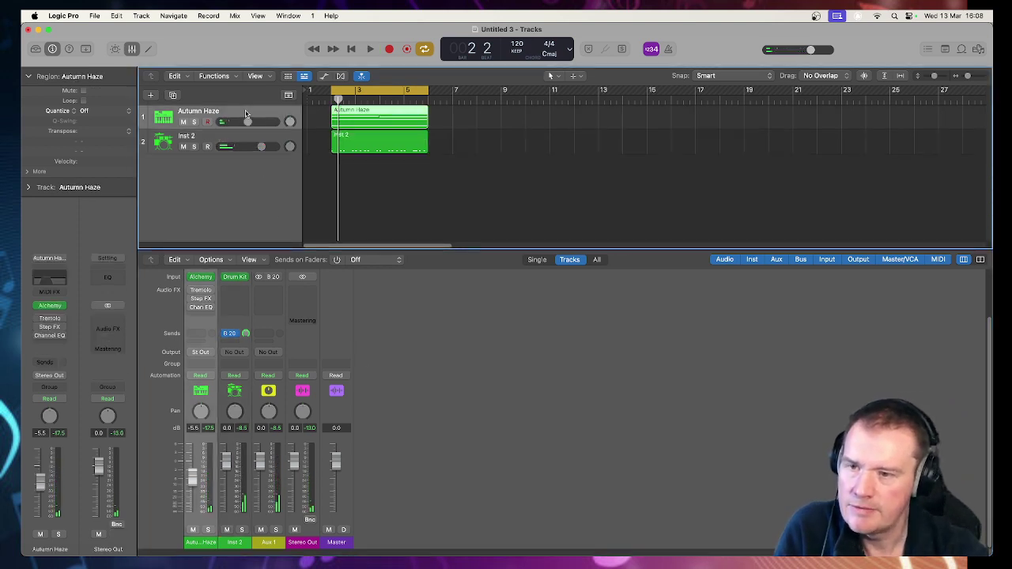
left_click(58, 346)
mouse_move(89, 415)
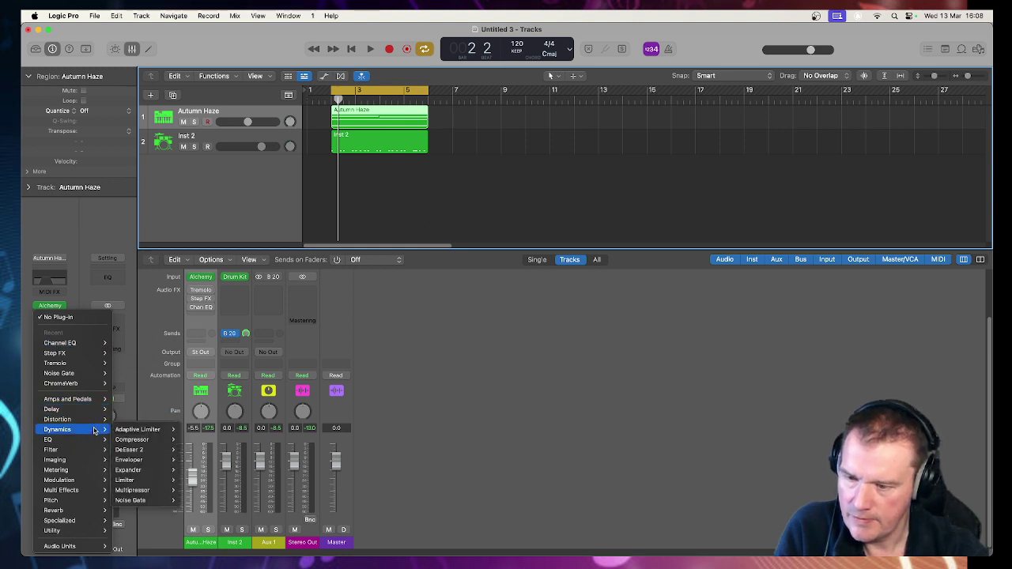
mouse_move(161, 501)
left_click(192, 500)
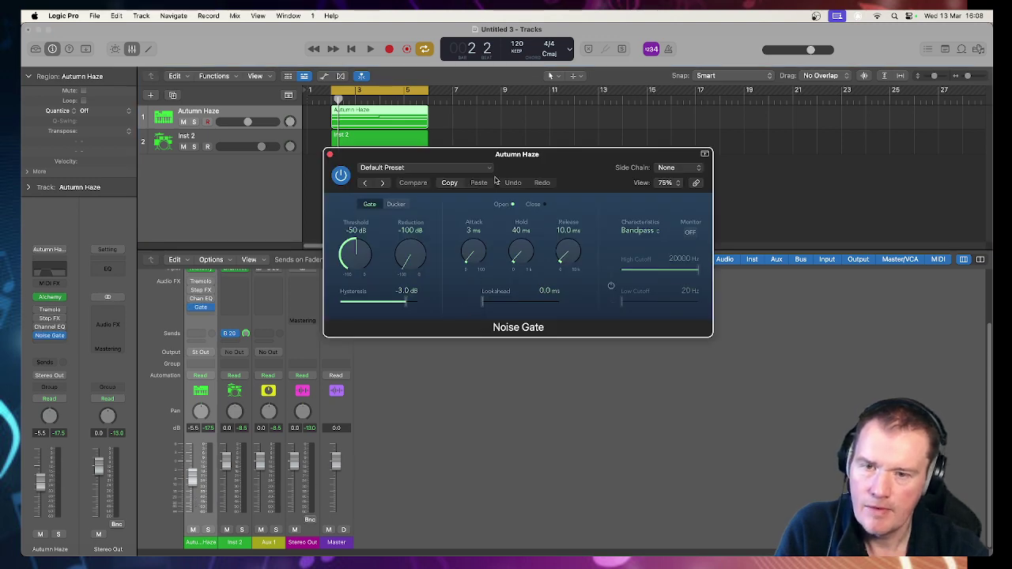
- Move the Noise Gate window clear of the tracks and set its side chain to Bus 20
left_click_drag(491, 154, 456, 208)
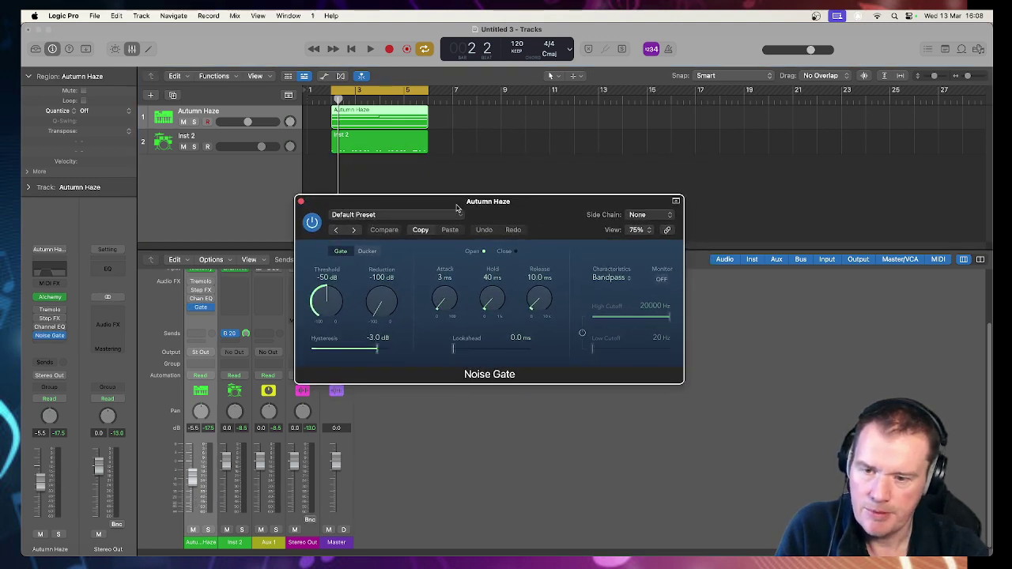
left_click(640, 216)
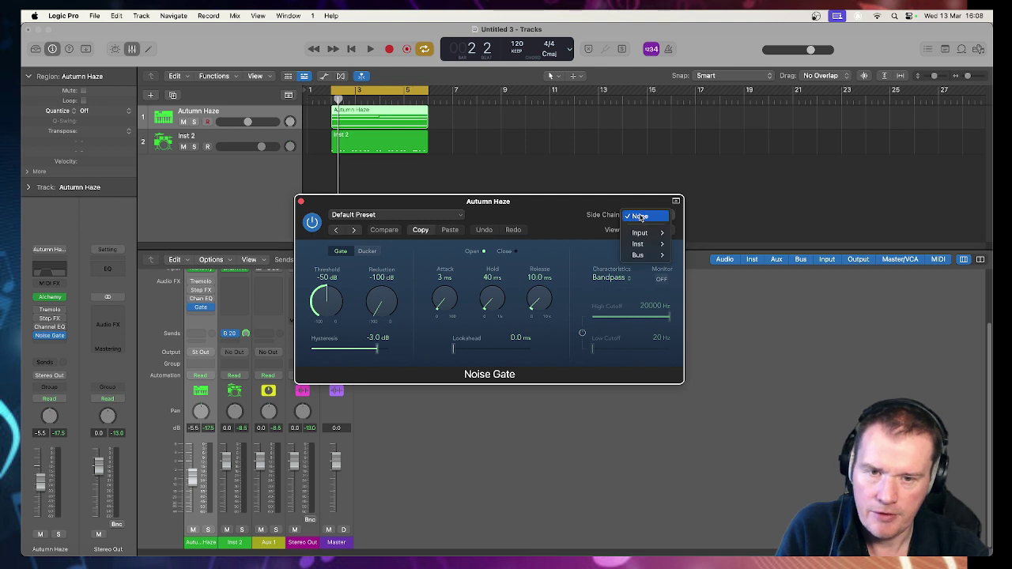
mouse_move(652, 253)
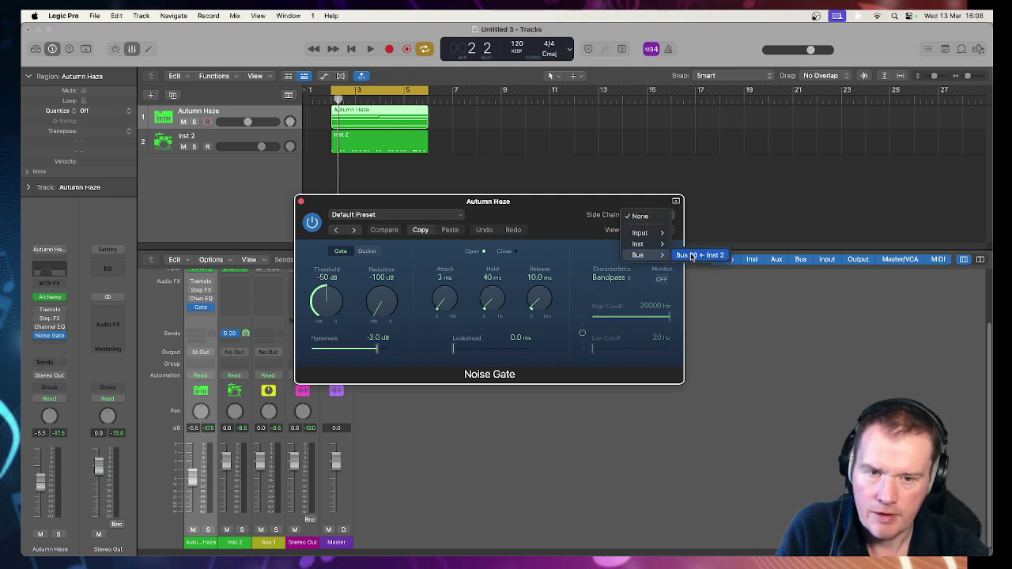
left_click(691, 255)
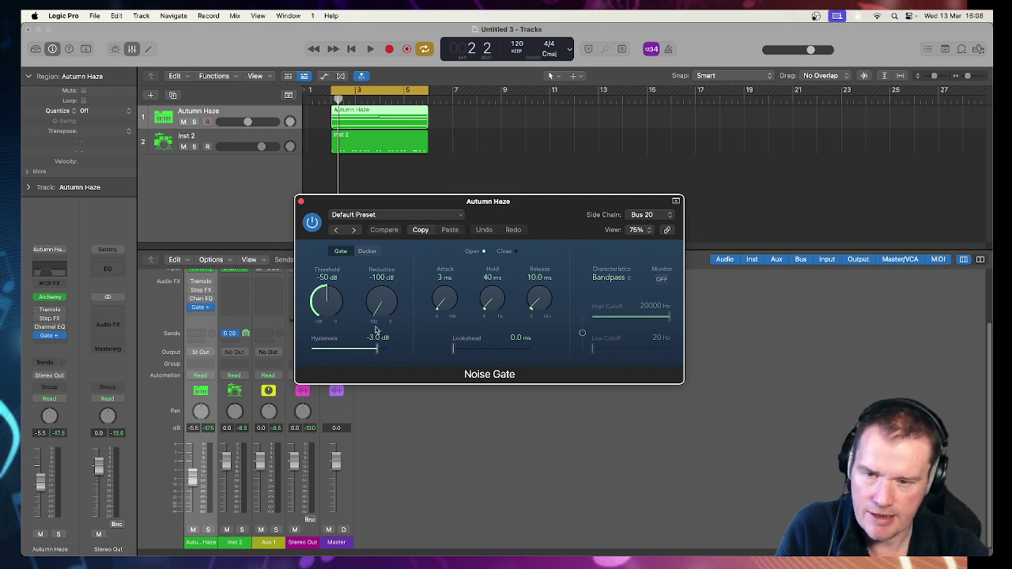
- Play the loop through the side-chained gate and open the drum region in the Piano Roll
key("space")
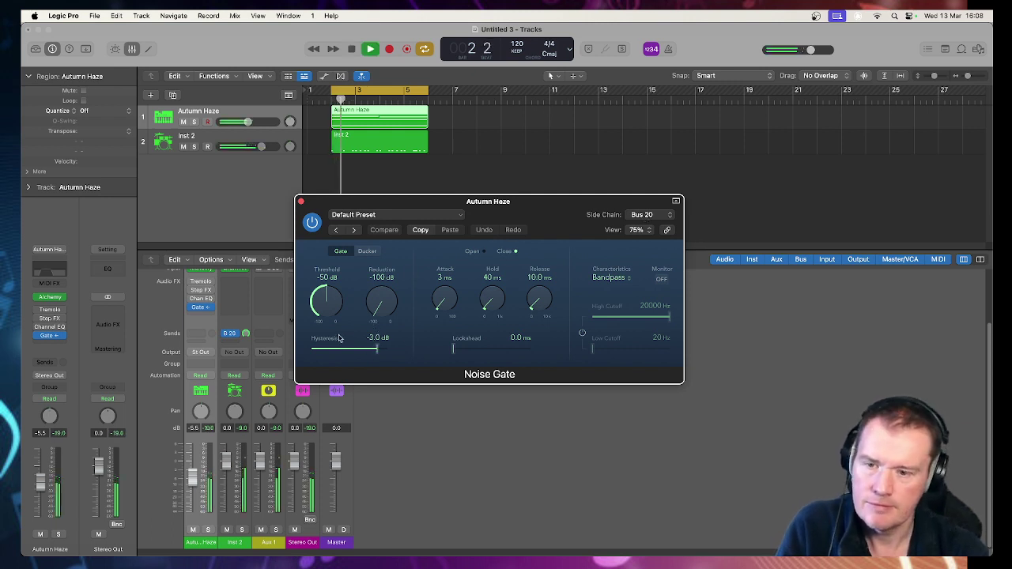
left_click(381, 143)
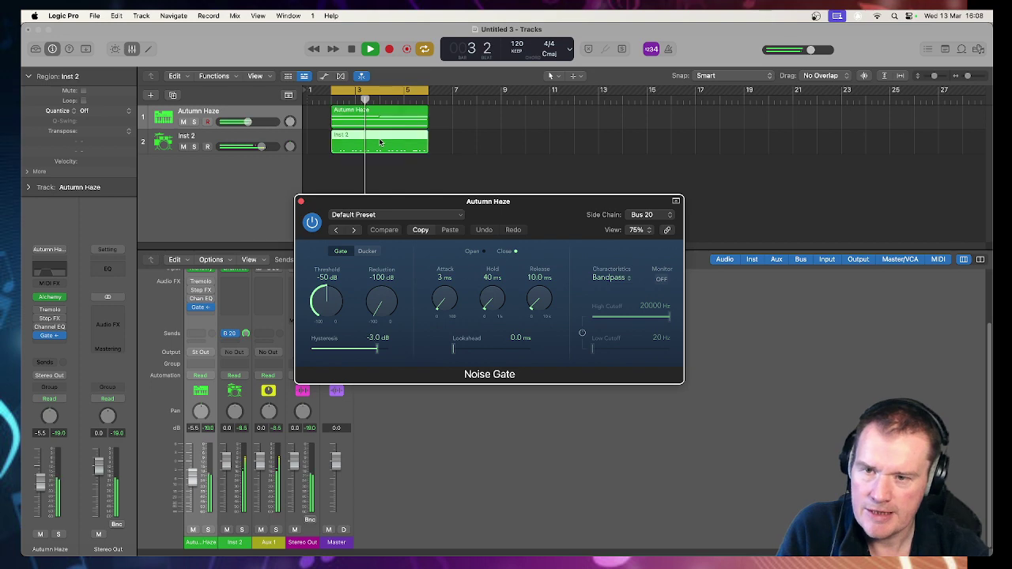
double_click(378, 136)
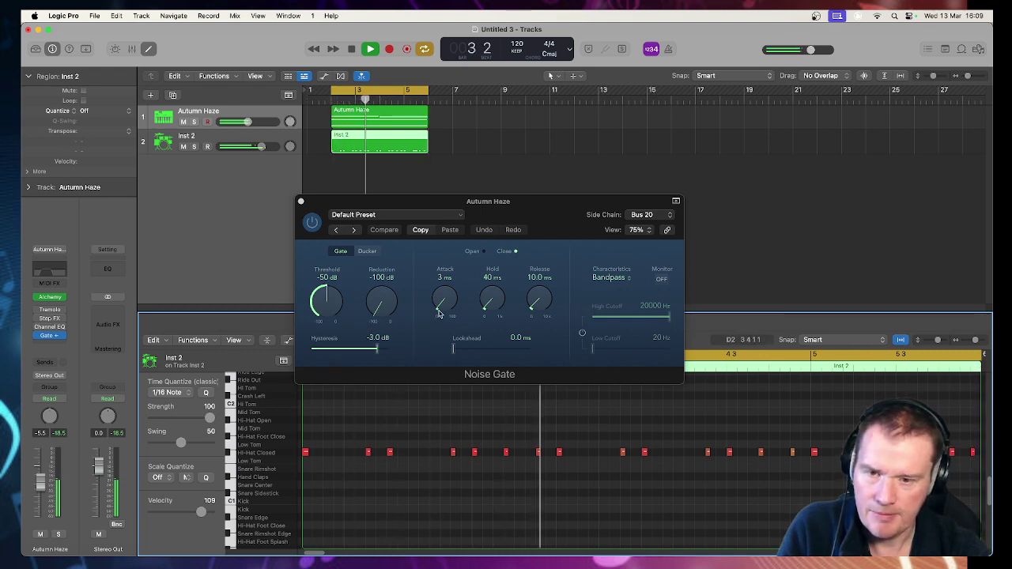
- Set the Noise Gate to 1 ms attack, 0 ms hold, 3 ms release and a -38 dB threshold
left_click_drag(494, 306, 494, 311)
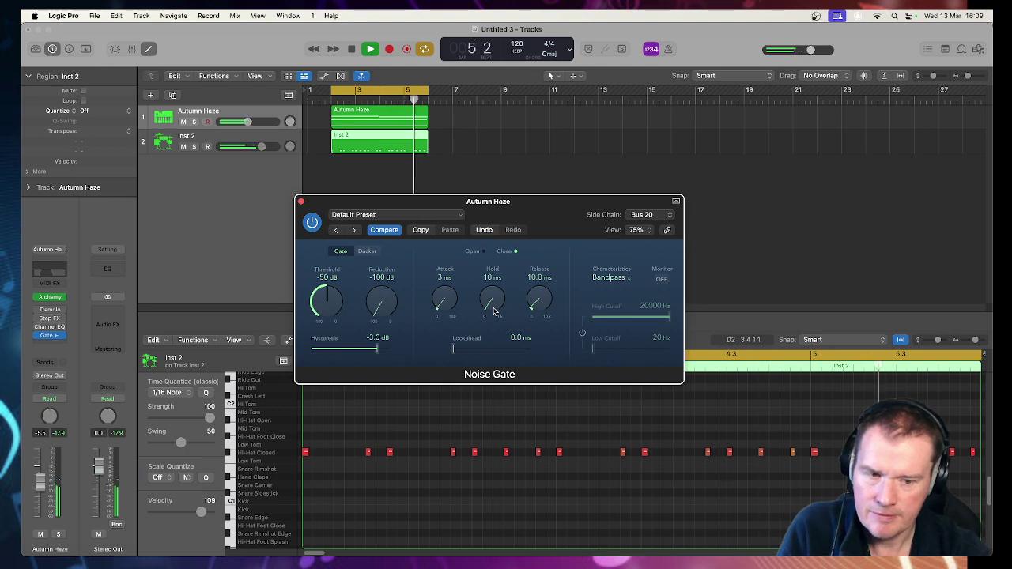
left_click_drag(495, 298, 497, 301)
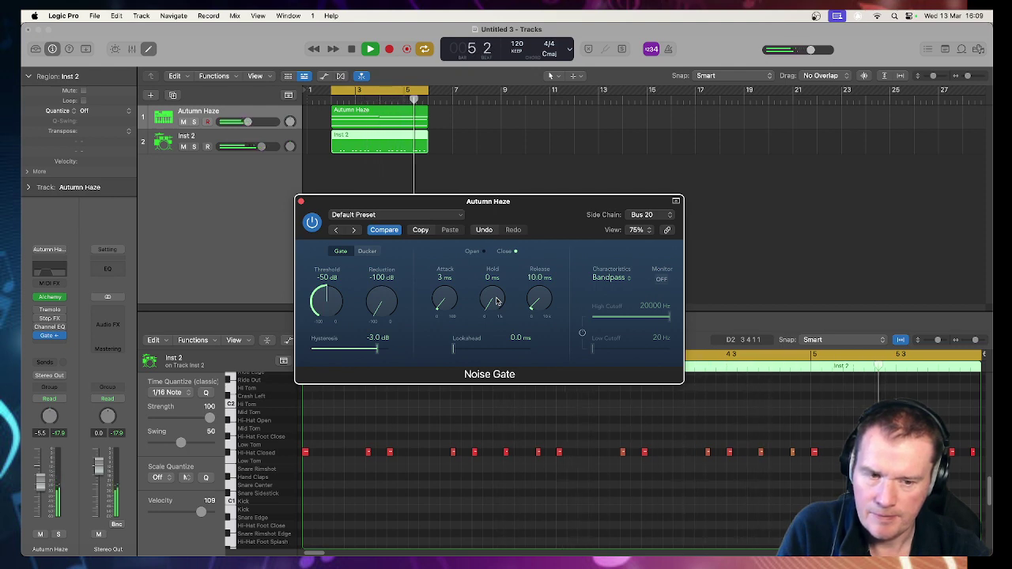
left_click_drag(445, 302, 461, 307)
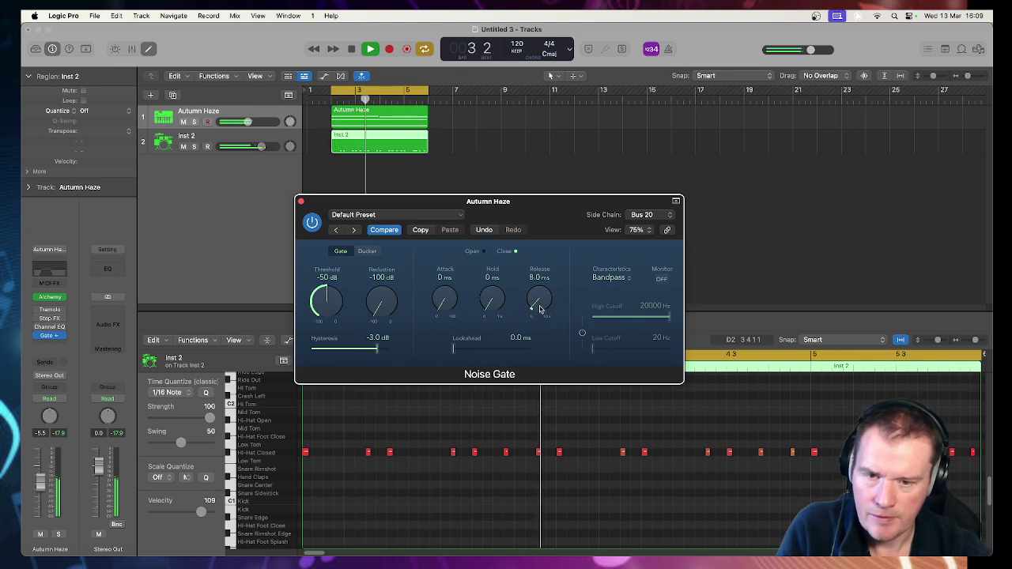
left_click_drag(539, 303, 541, 313)
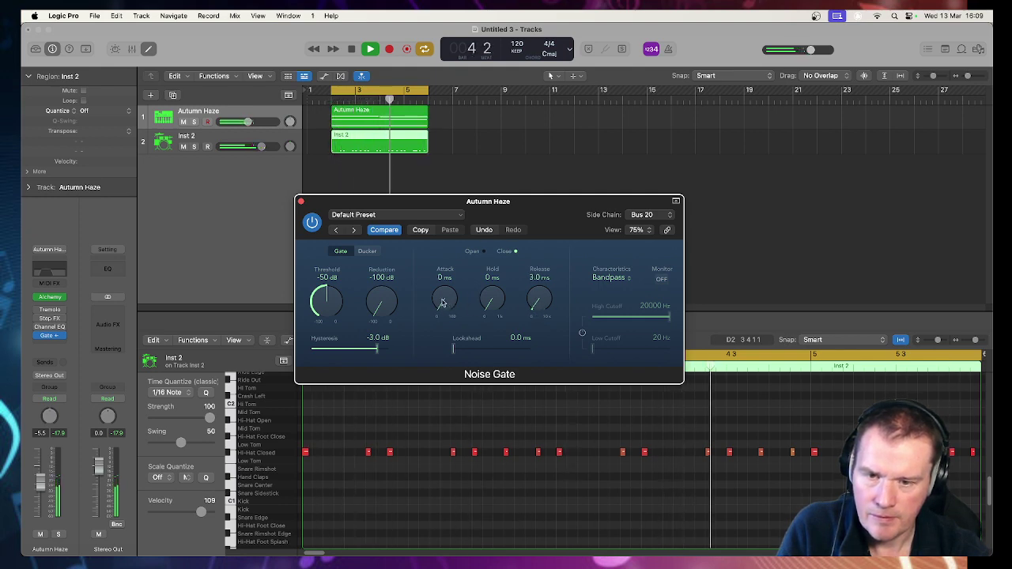
left_click_drag(443, 304, 441, 301)
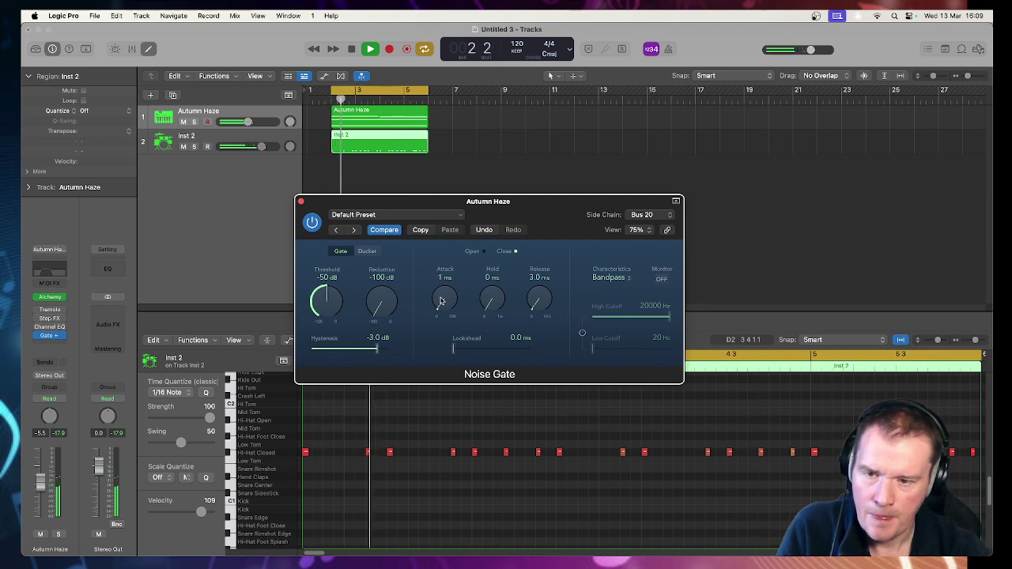
left_click_drag(322, 297, 322, 272)
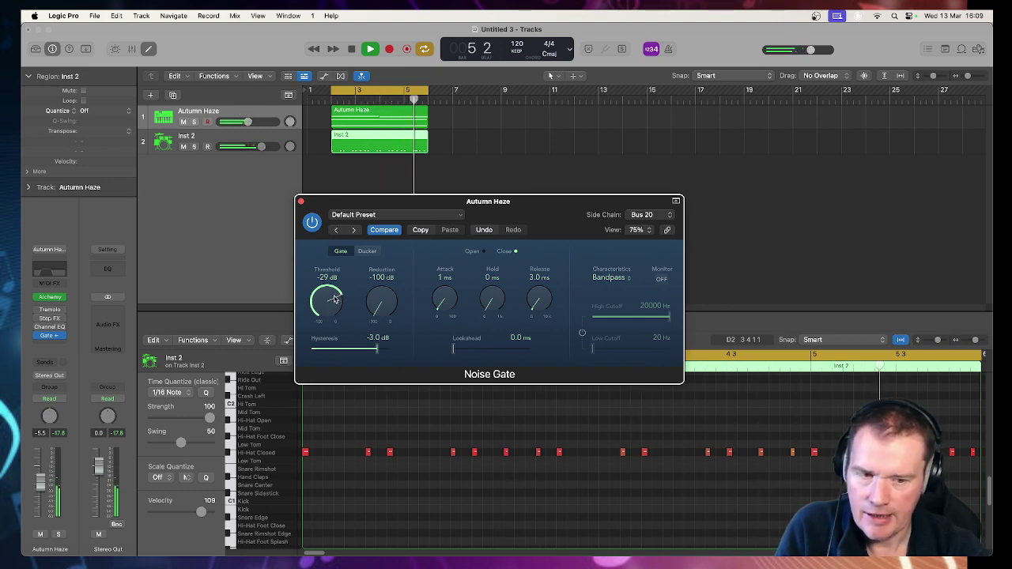
left_click_drag(330, 281, 331, 312)
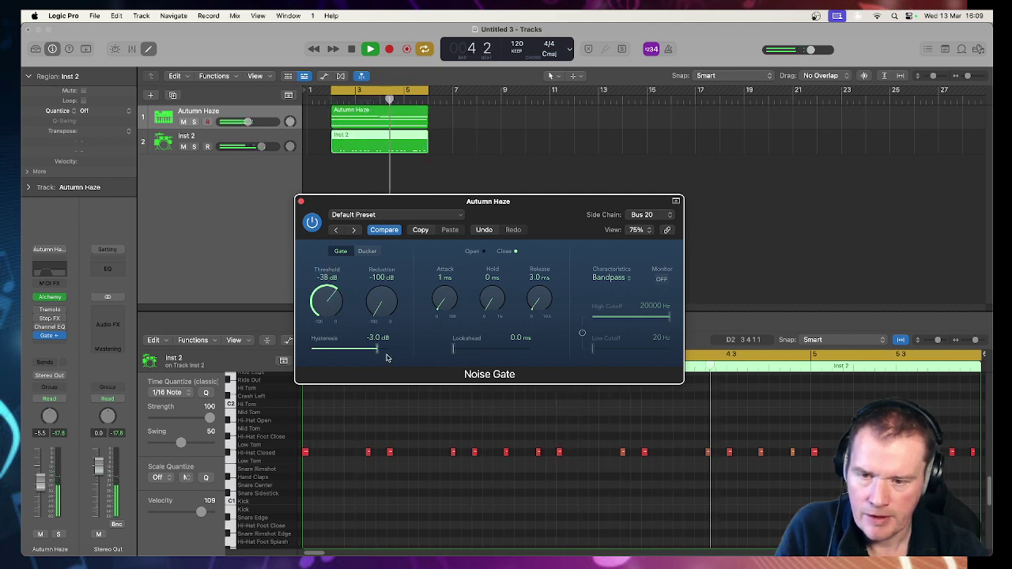
- Set the Noise Gate's attack to 10 ms and hold to 40 ms, then close its window
left_click_drag(442, 304, 493, 305)
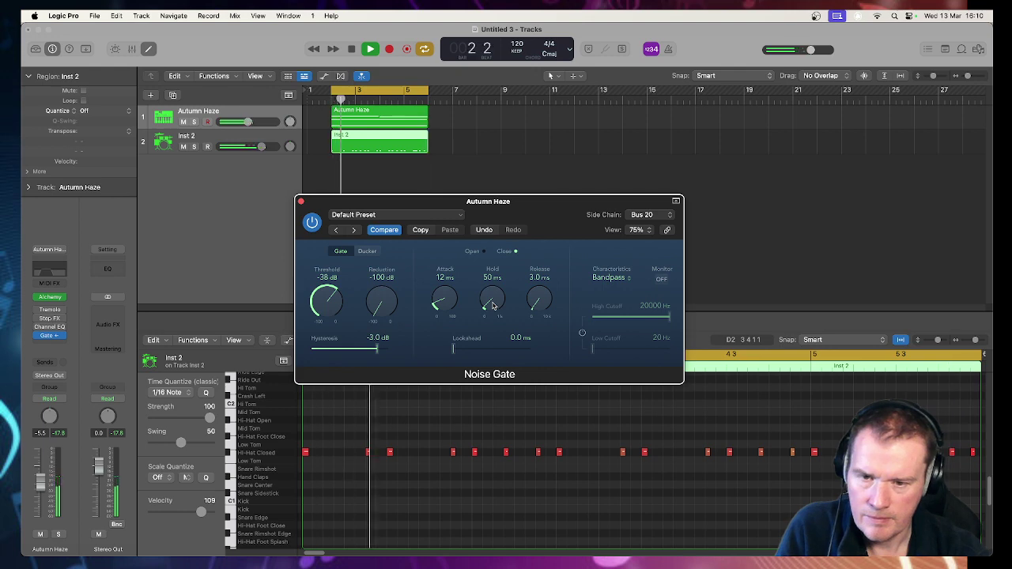
left_click_drag(493, 305, 495, 307)
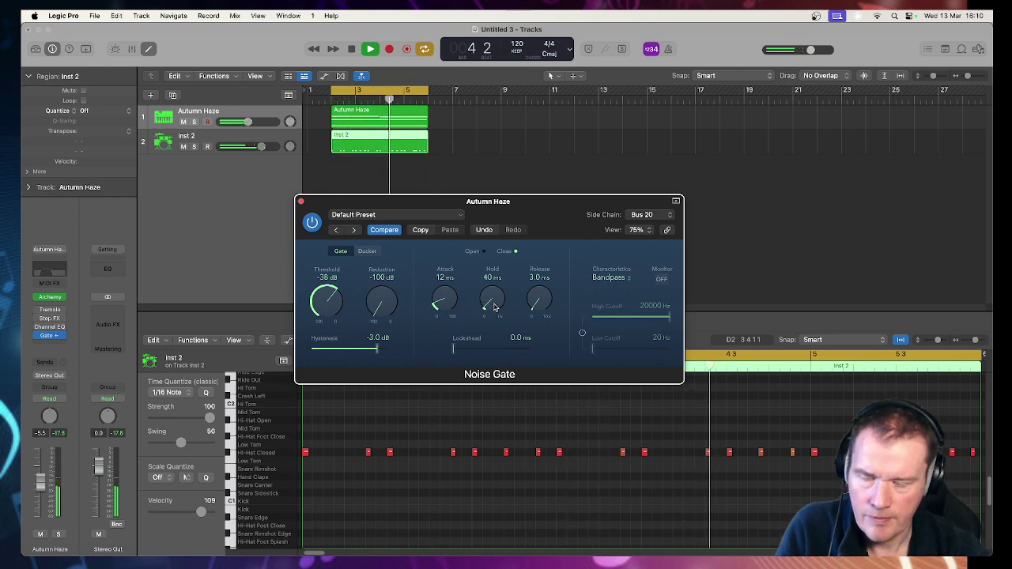
left_click_drag(445, 299, 445, 299)
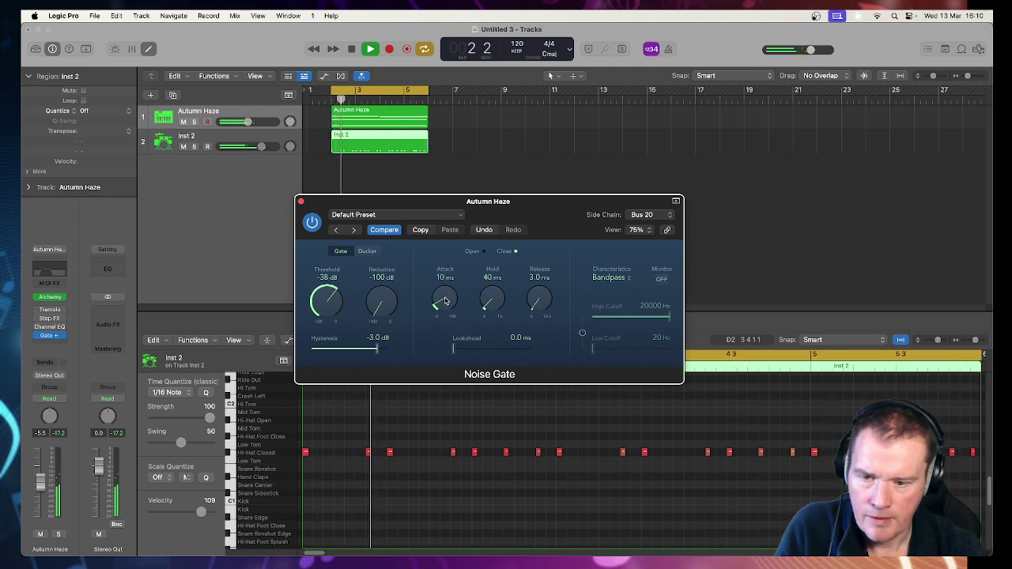
left_click(300, 202)
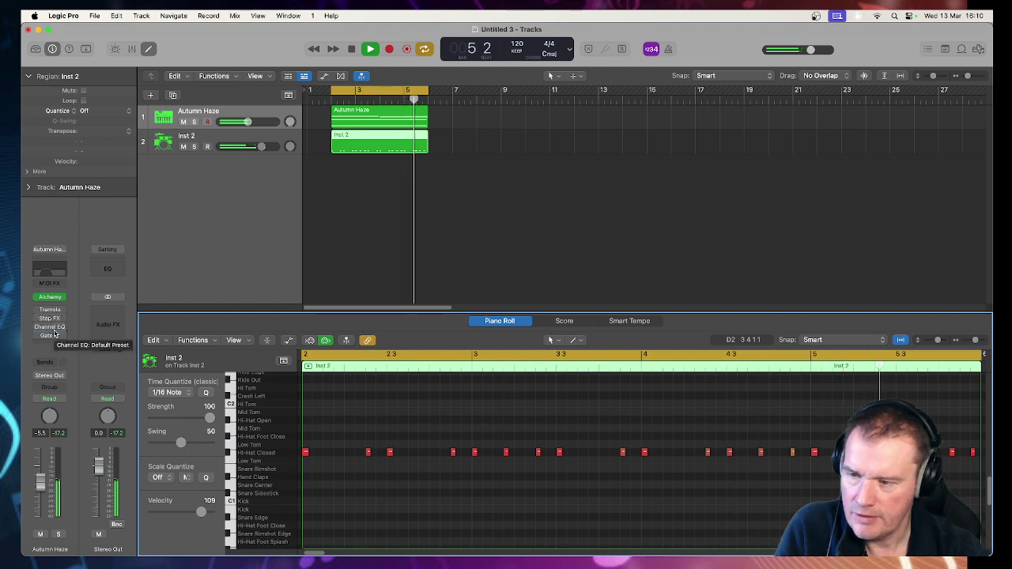
- Reorder the Autumn Haze effects so the Noise Gate sits before the Channel EQ, and stop playback
left_click_drag(53, 329, 53, 336)
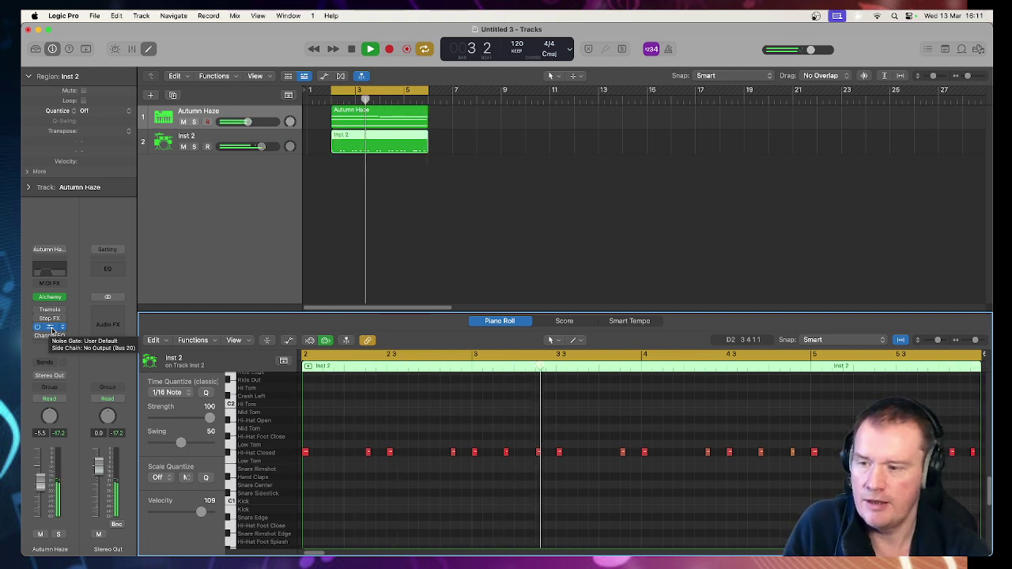
left_click(352, 49)
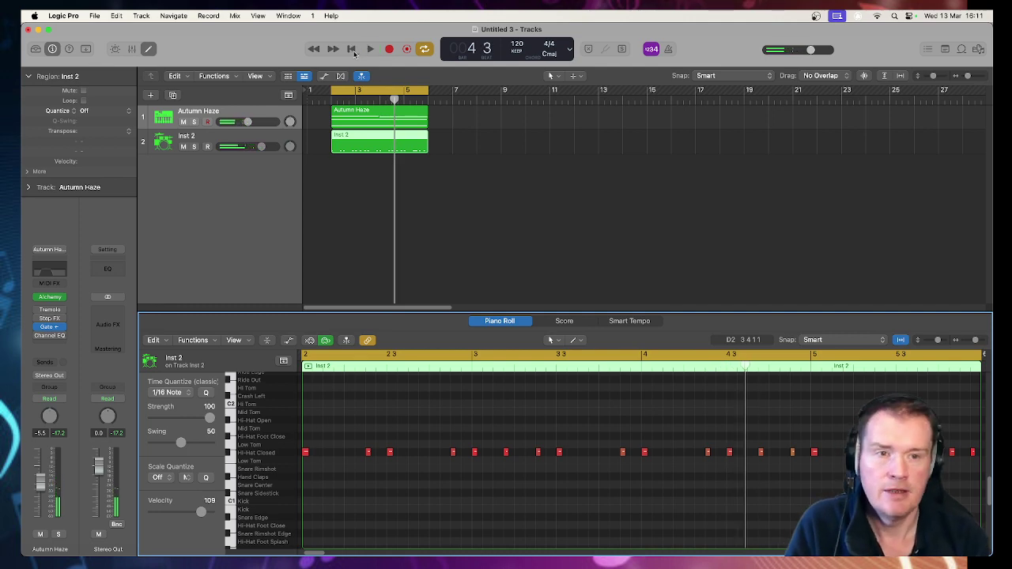